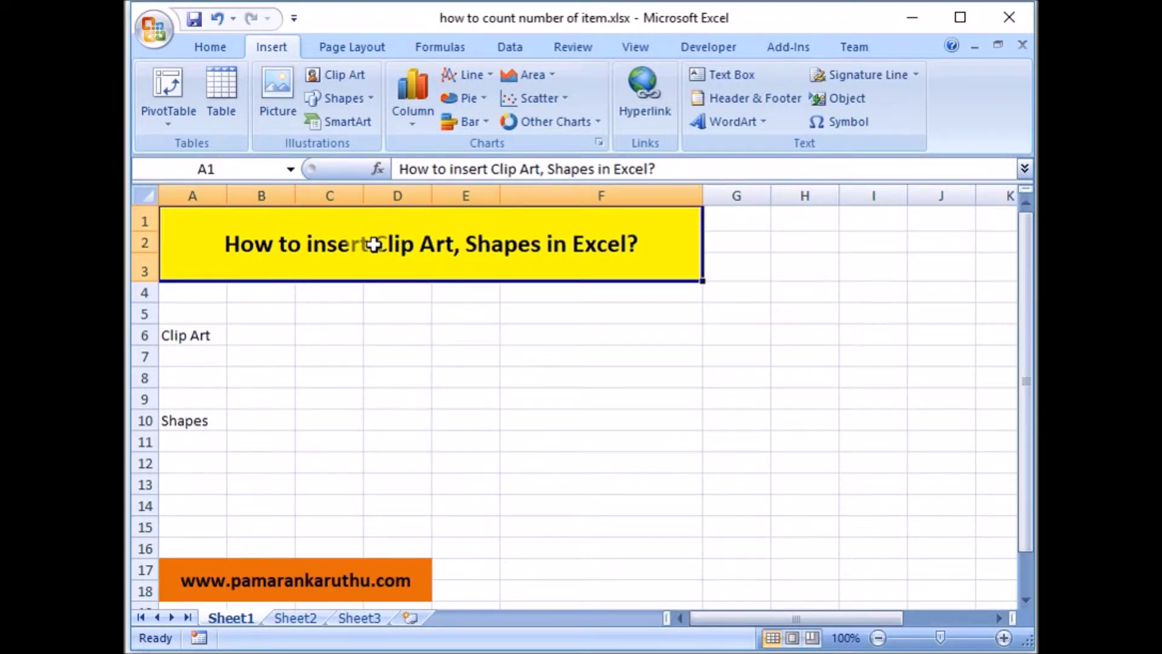
Select cell A5 below the title, ready to insert a picture.
left_click(204, 49)
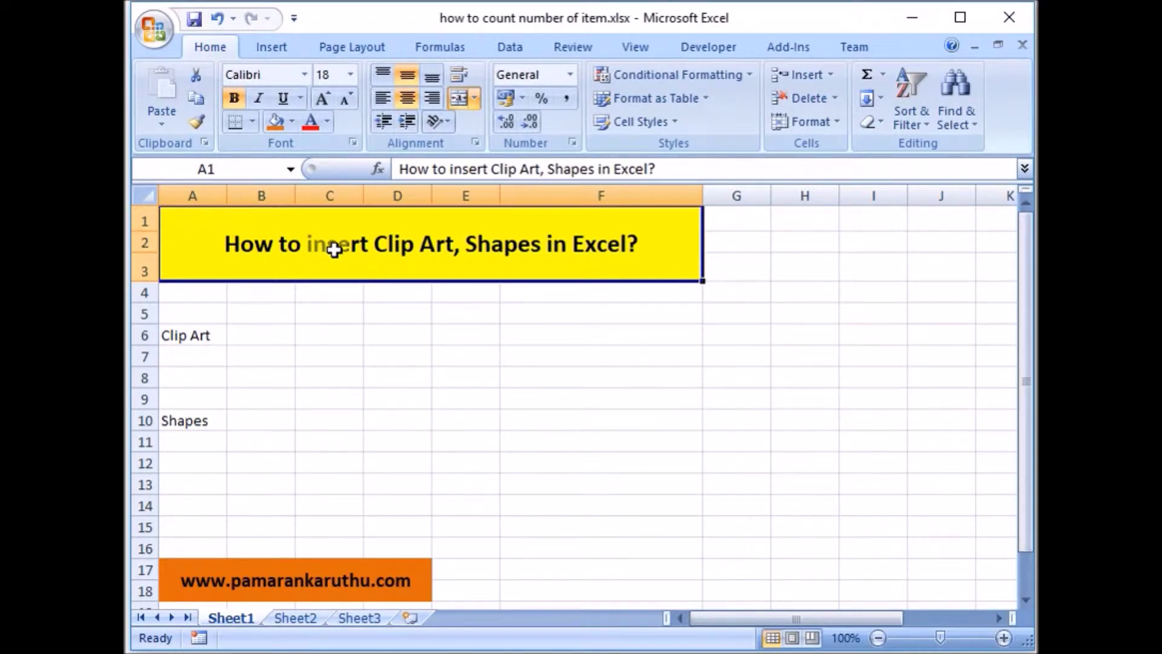
left_click(206, 315)
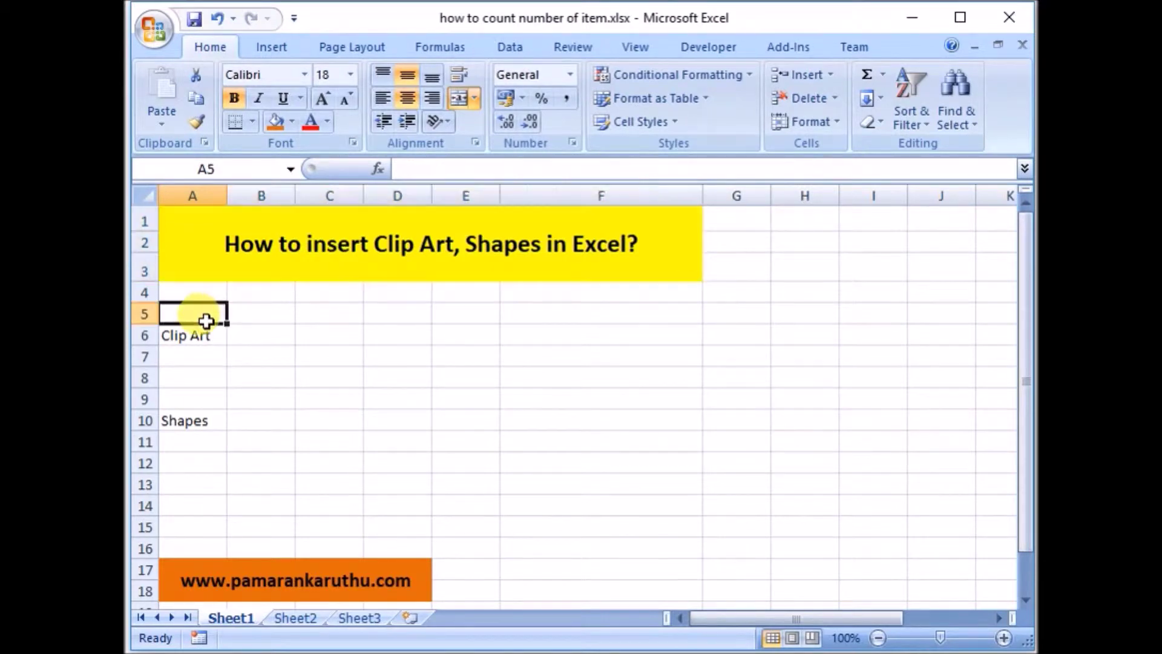
left_click(271, 47)
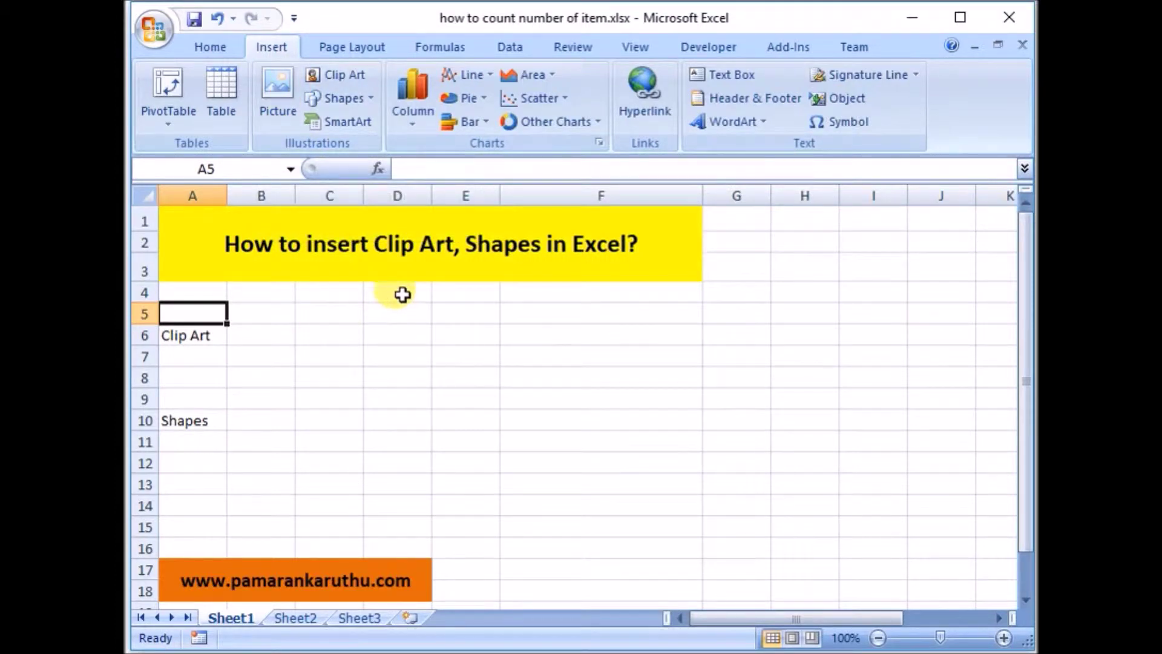
Bring up the Clip Art pane and browse through its results.
left_click(345, 77)
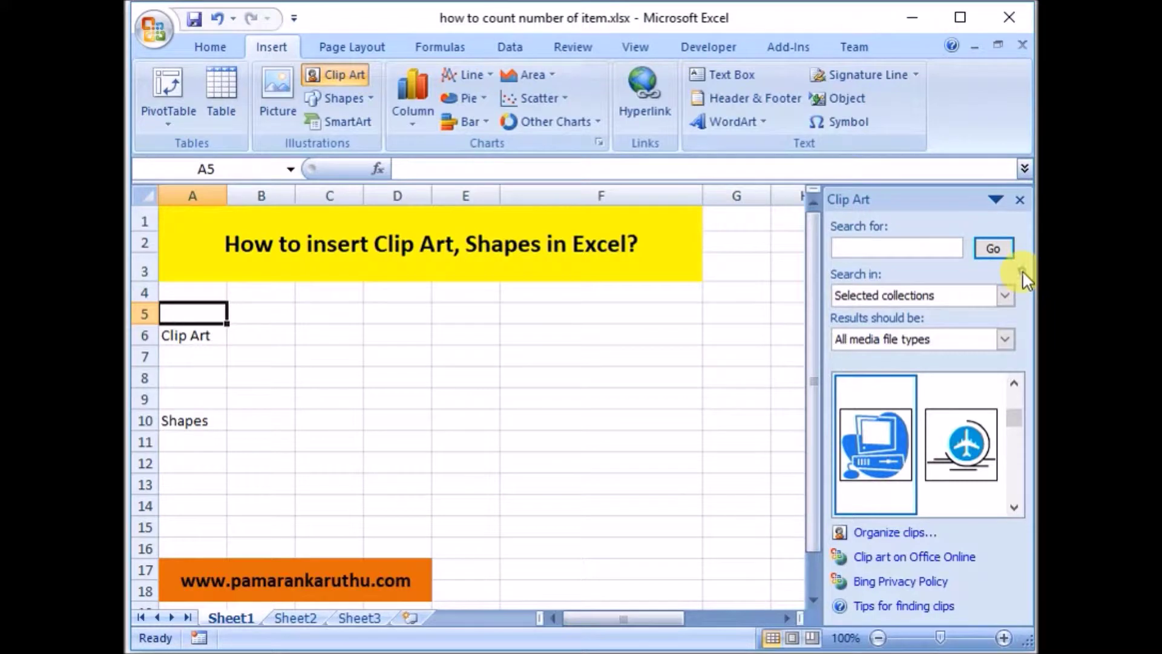
scroll(1015, 394, "down", 2)
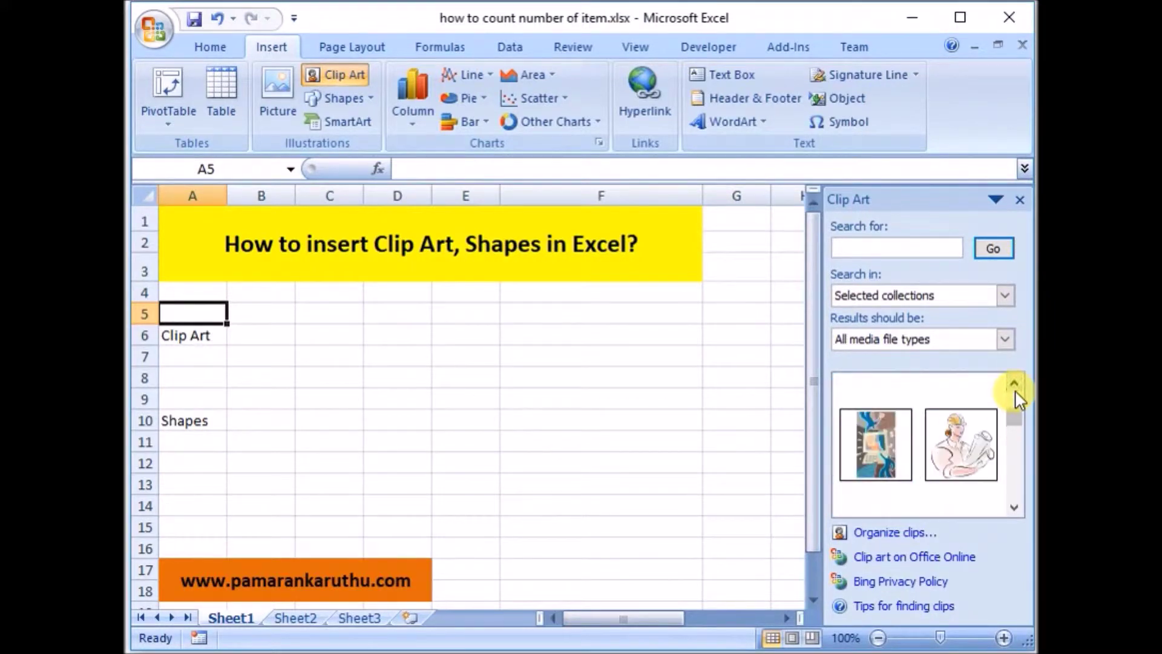
left_click_drag(1016, 394, 1015, 394)
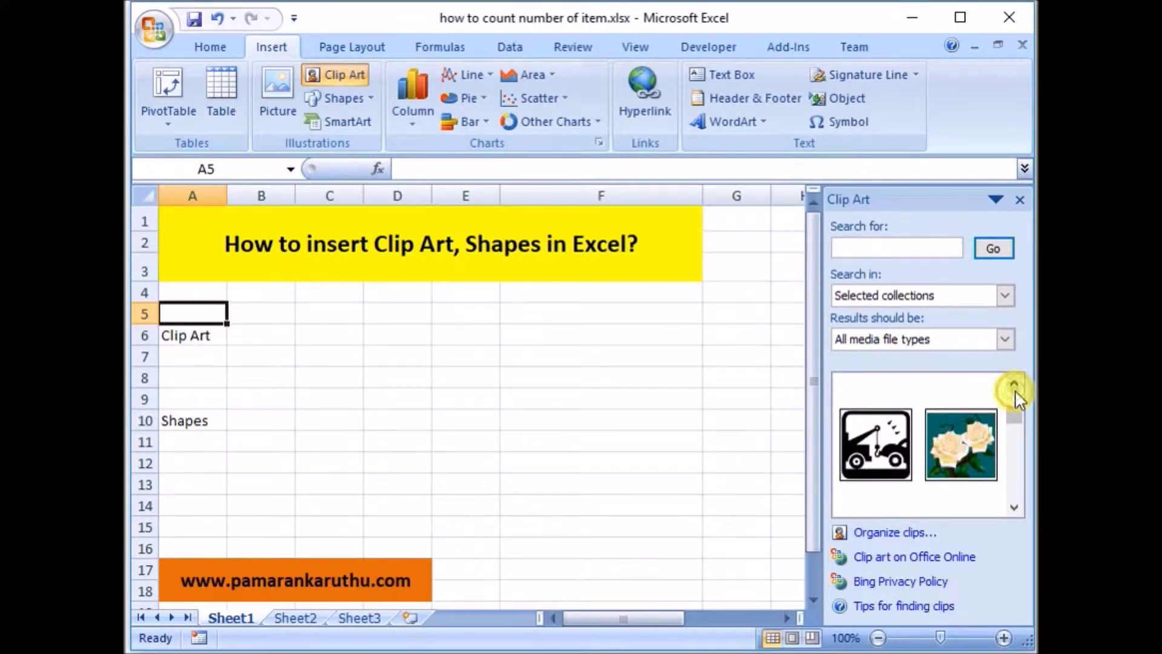
left_click(1017, 396)
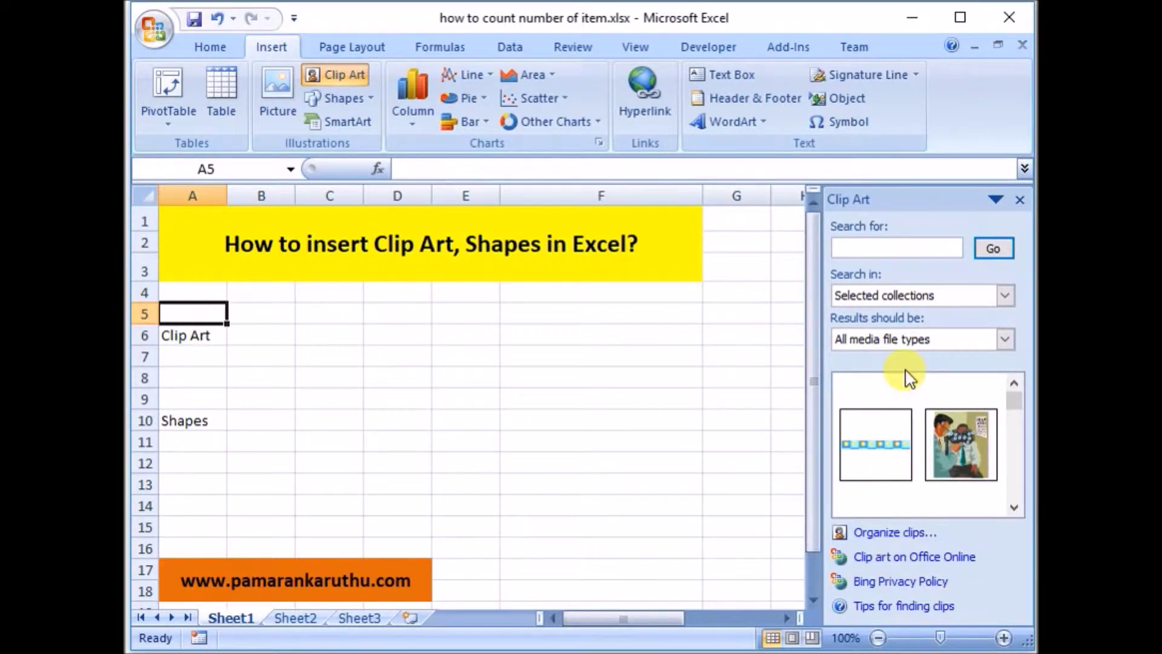
left_click_drag(1018, 402, 1018, 428)
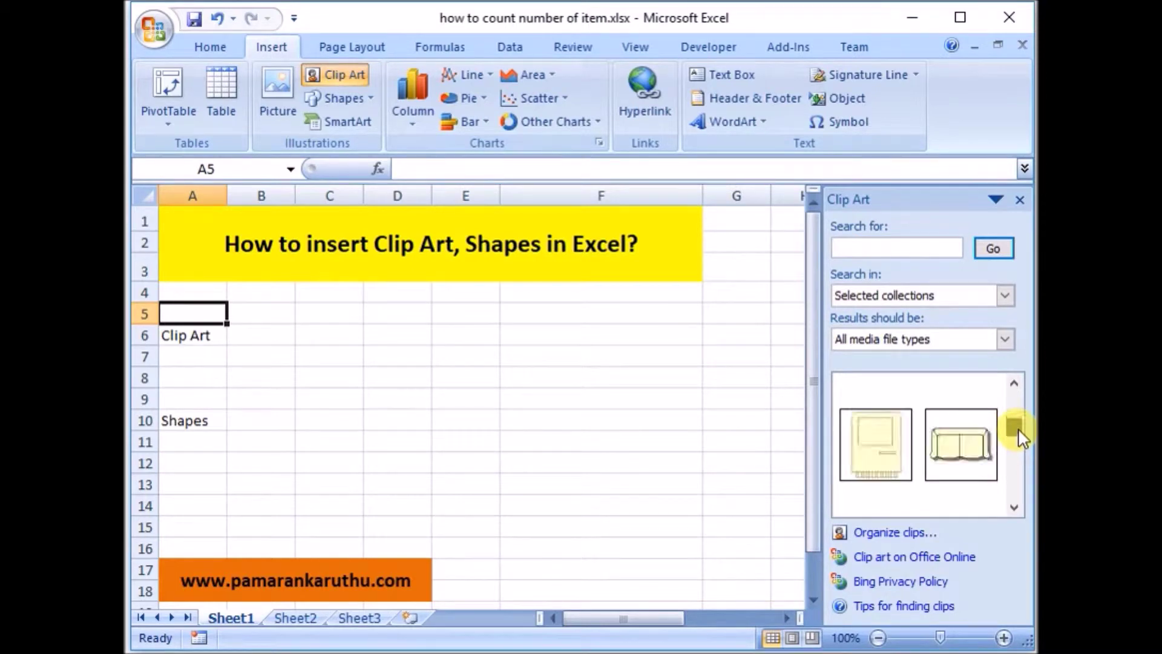
left_click(1015, 507)
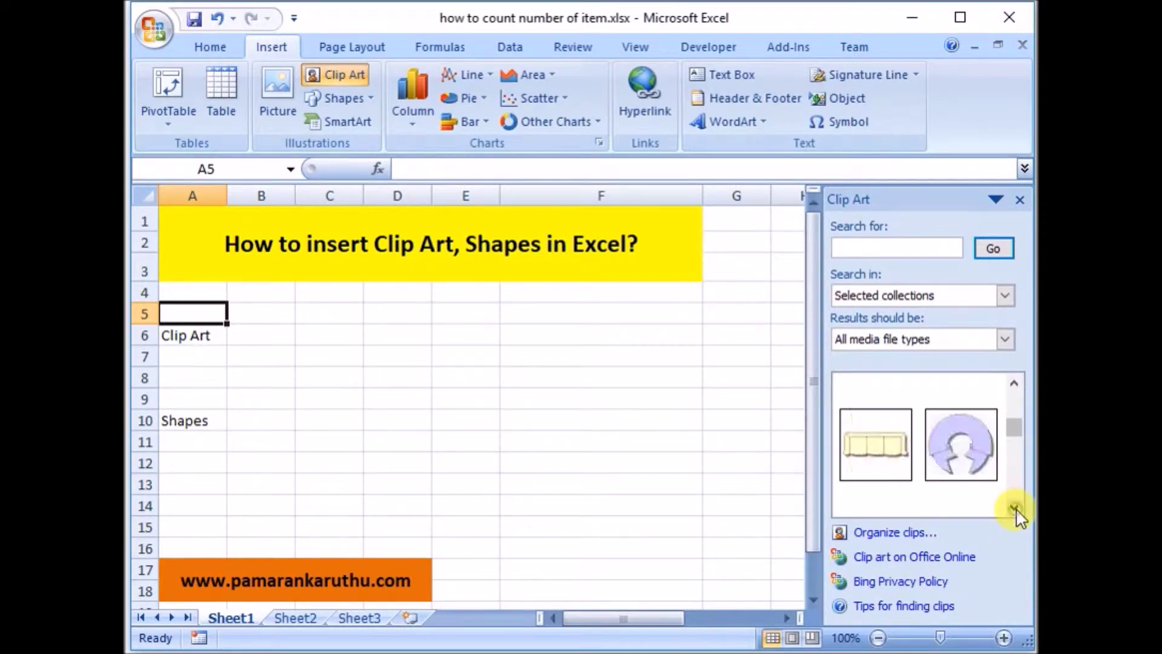
left_click(1014, 507)
Search the clip art for 'computer' and insert the woman-at-computer picture.
left_click(858, 248)
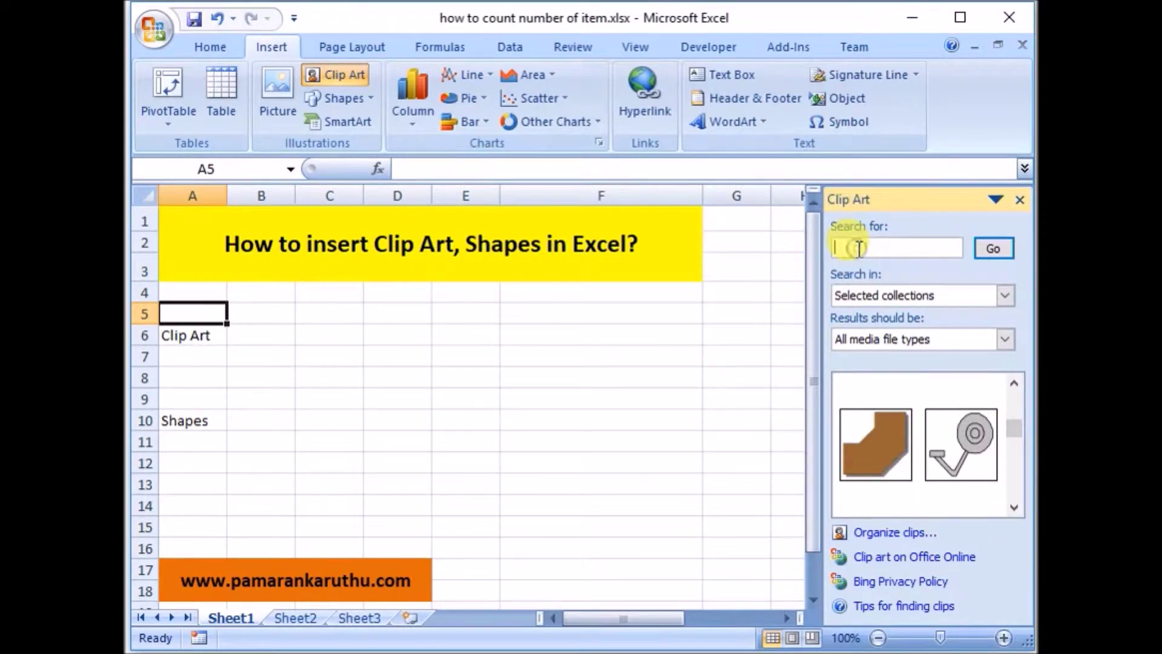
type("comp")
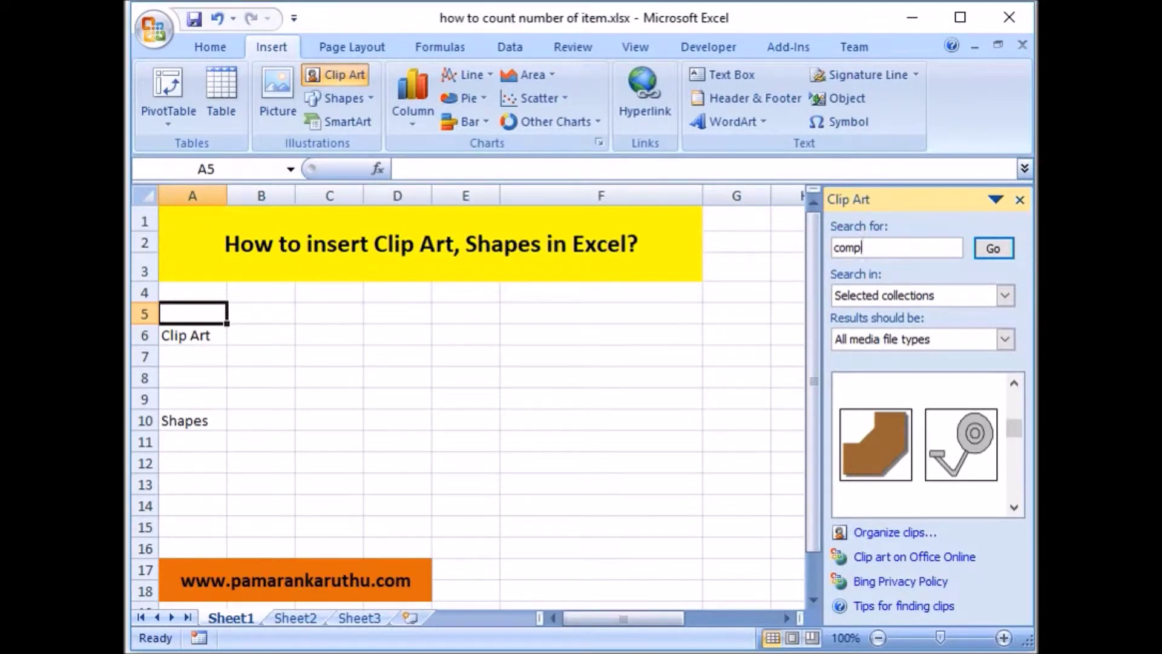
type("uter")
left_click(997, 242)
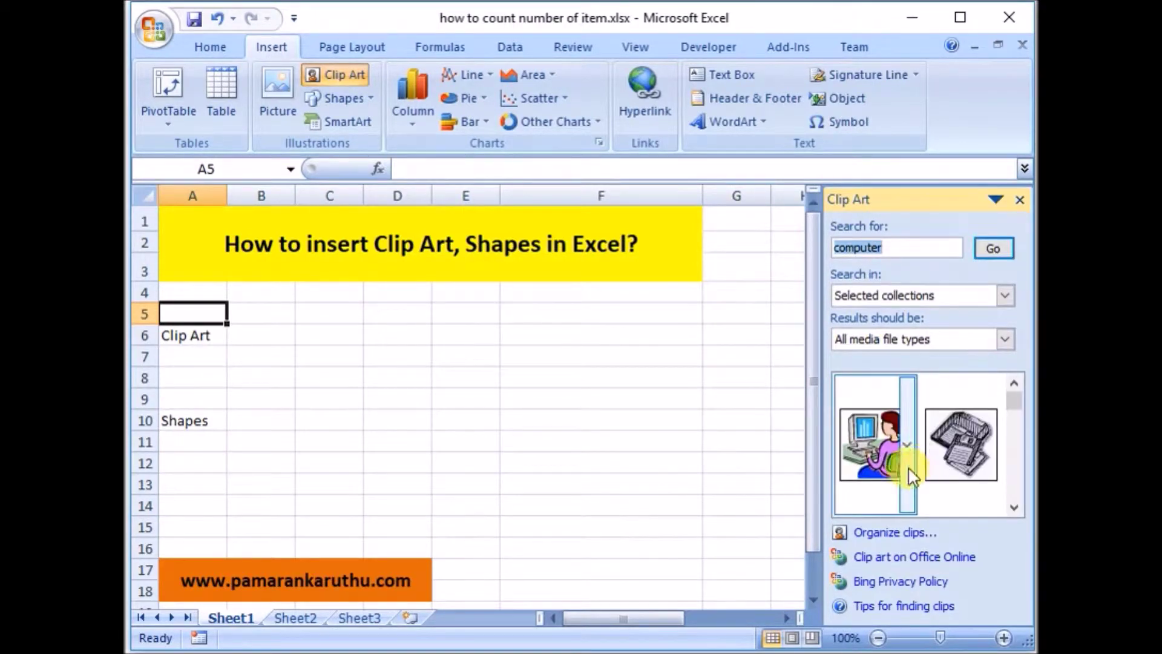
left_click(883, 456)
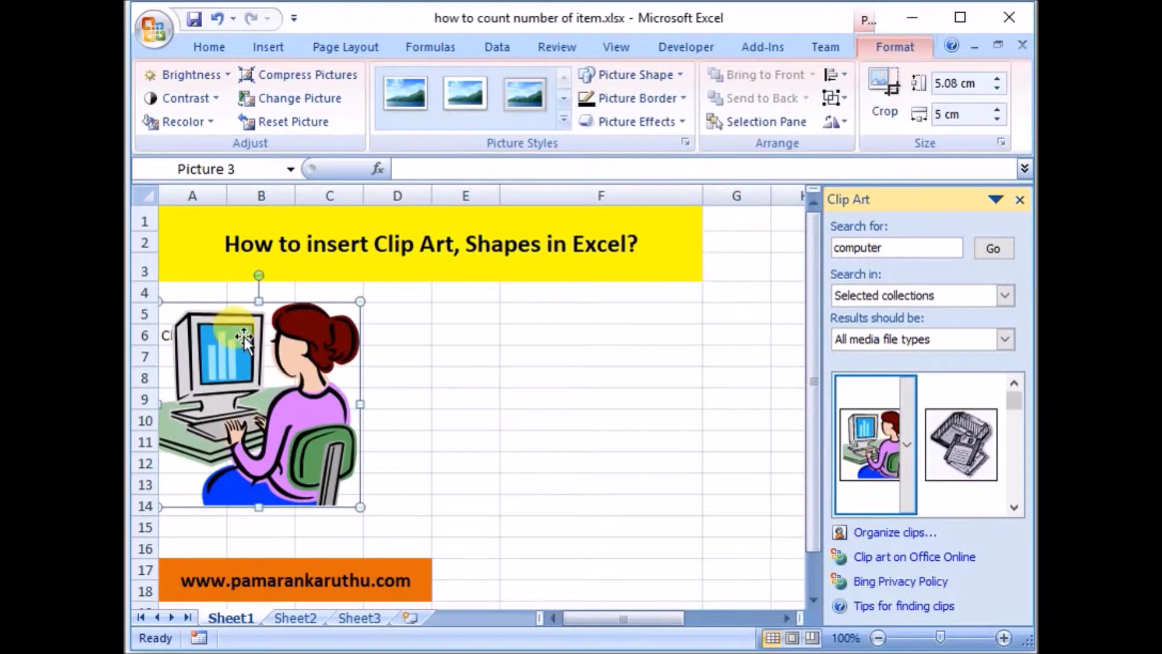
Move the woman-at-computer picture beside the Clip Art label and shrink it to about 2.7 cm.
left_click_drag(271, 375, 366, 360)
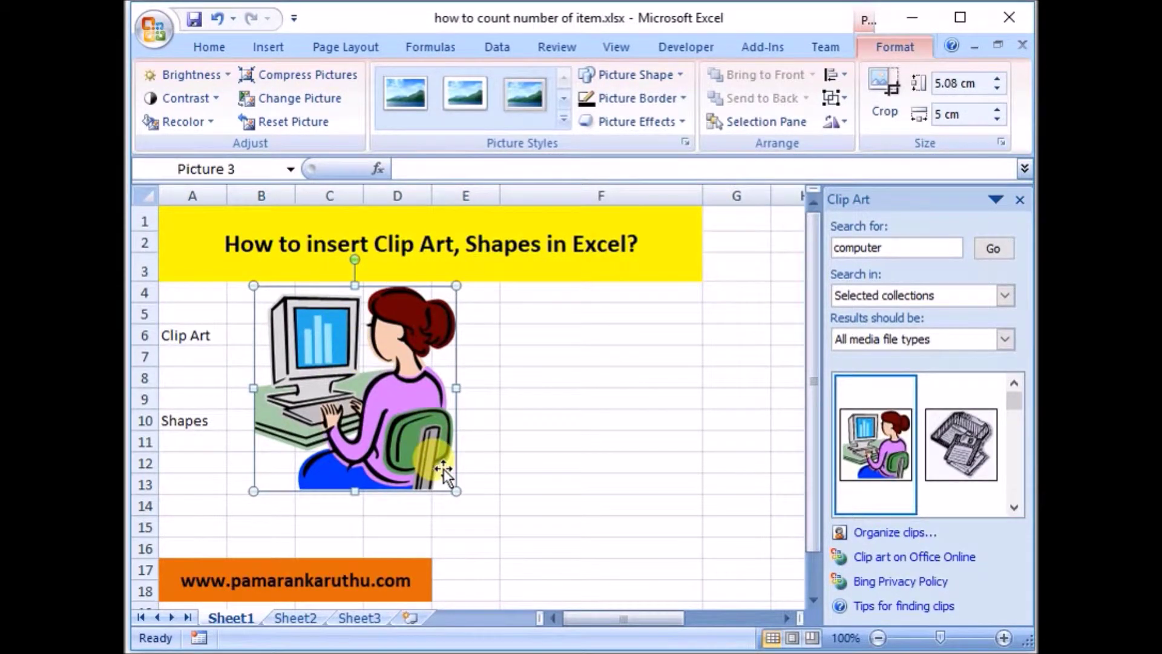
left_click_drag(455, 491, 389, 426)
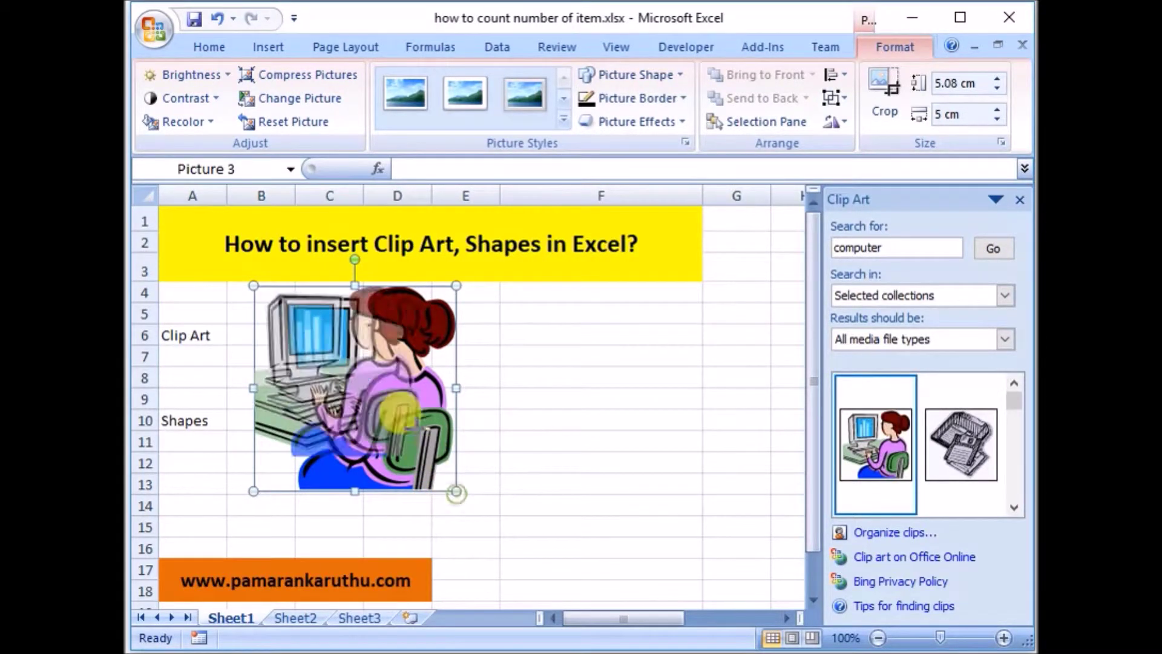
left_click_drag(389, 426, 363, 397)
left_click_drag(321, 352, 315, 351)
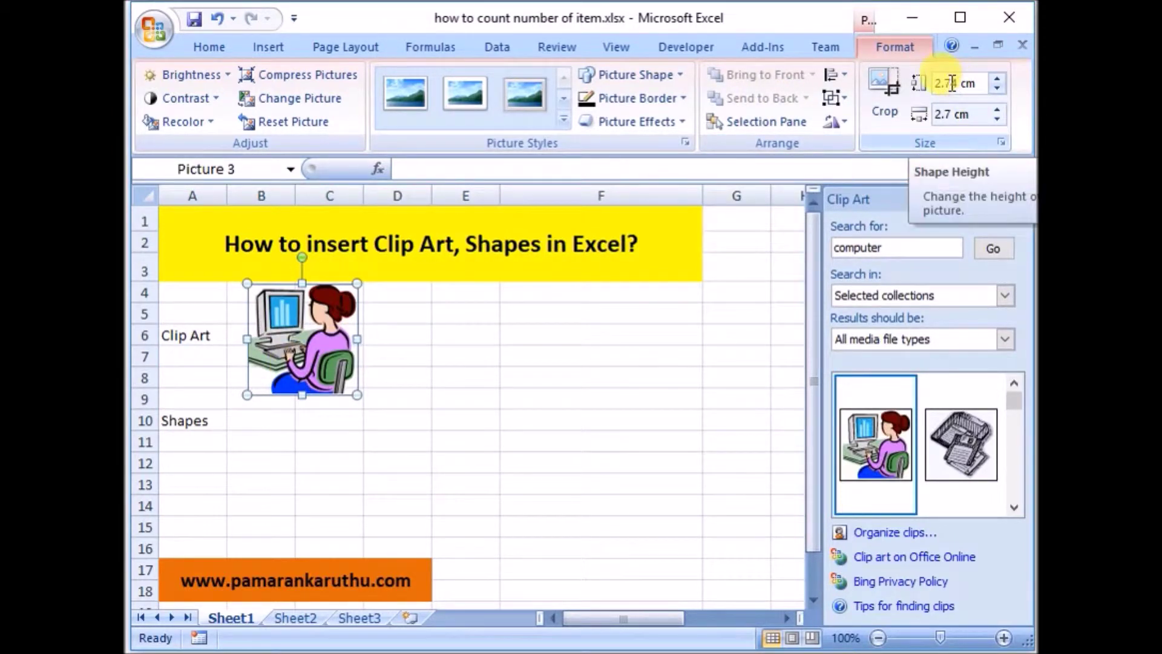
Set the clip art's height to 5.74 cm, making it 5.65 cm wide.
left_click(949, 114)
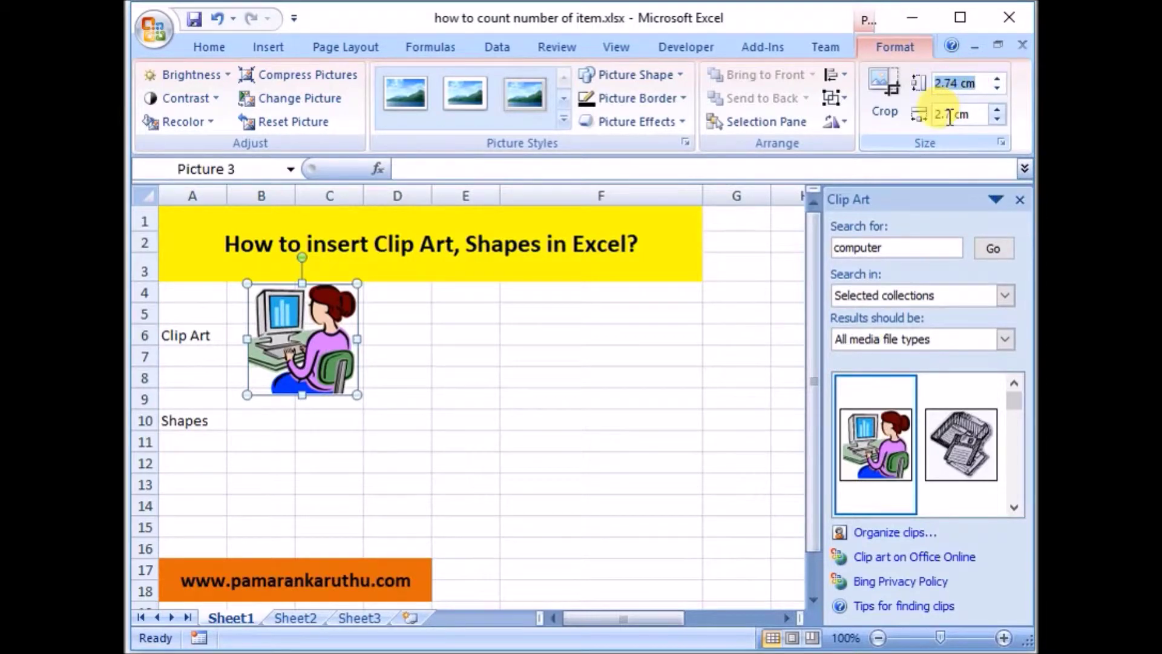
left_click(943, 83)
key("BackSpace")
key("BackSpace")
type("5")
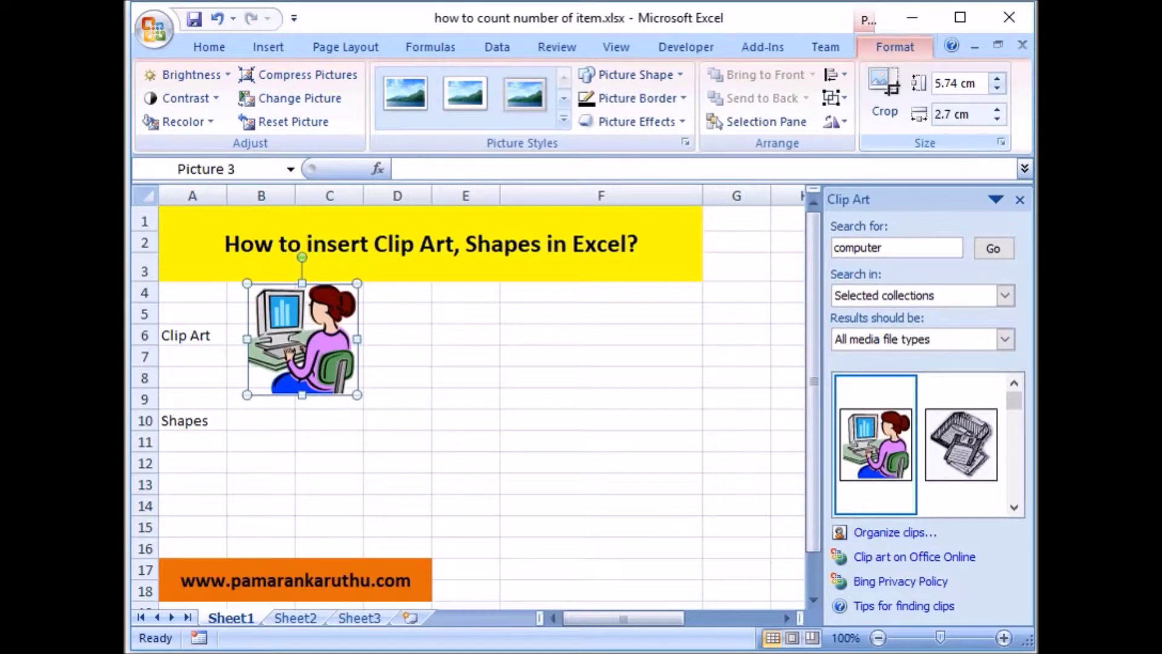
key("Return")
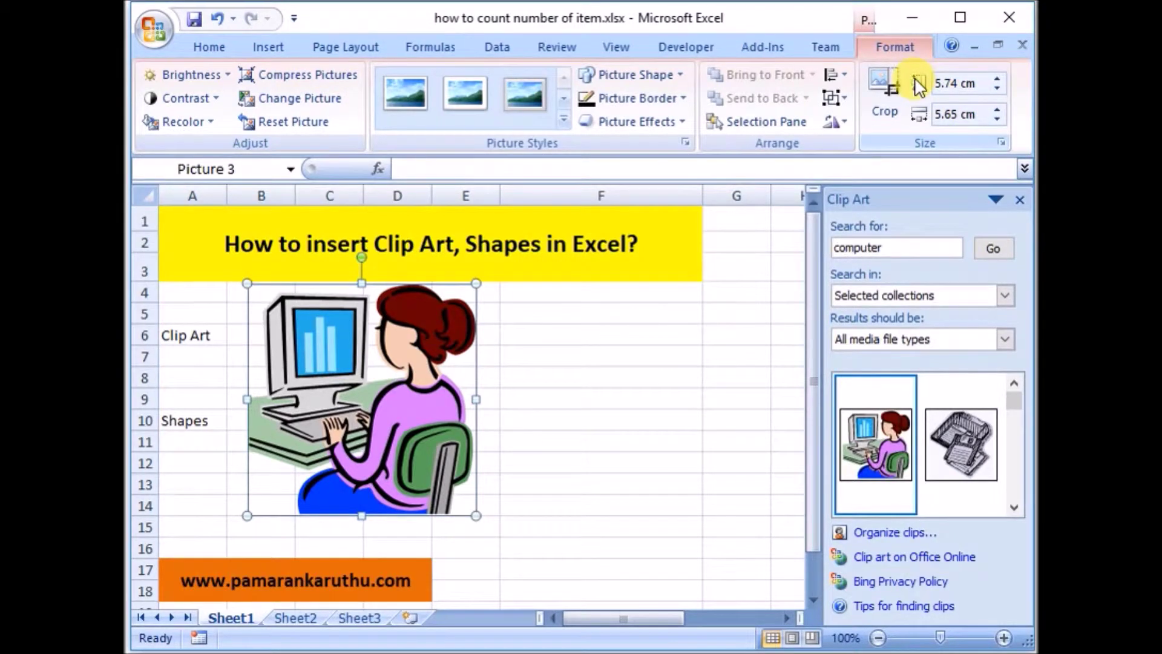
Turn off Lock aspect ratio in the picture's Size settings.
left_click(1002, 143)
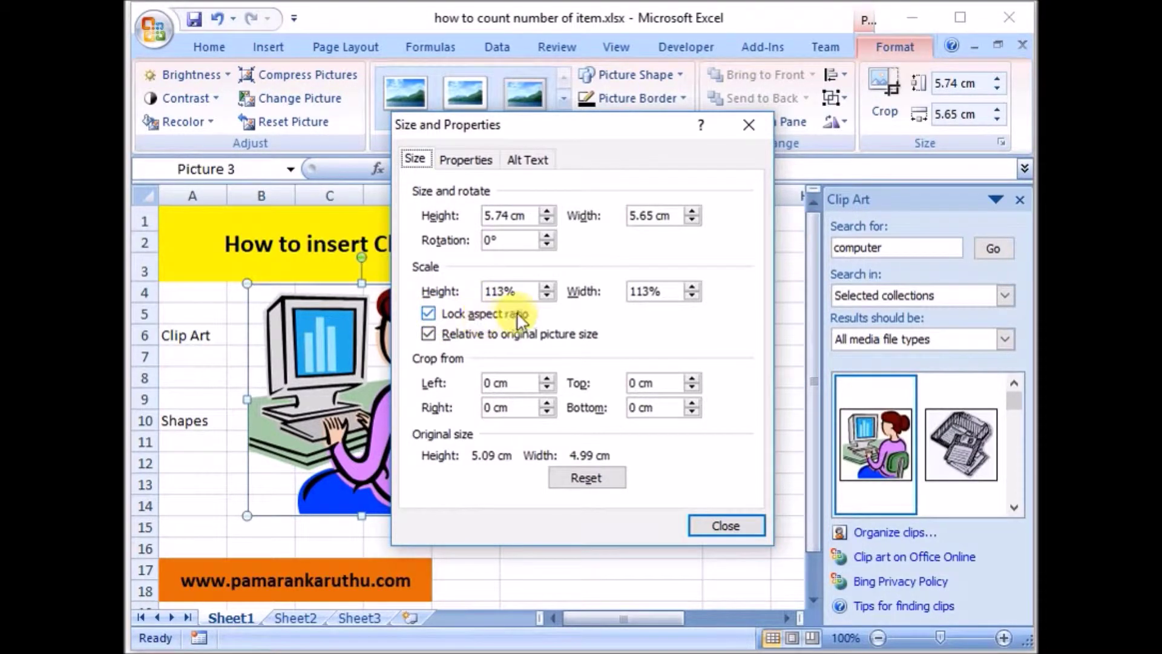
left_click(429, 313)
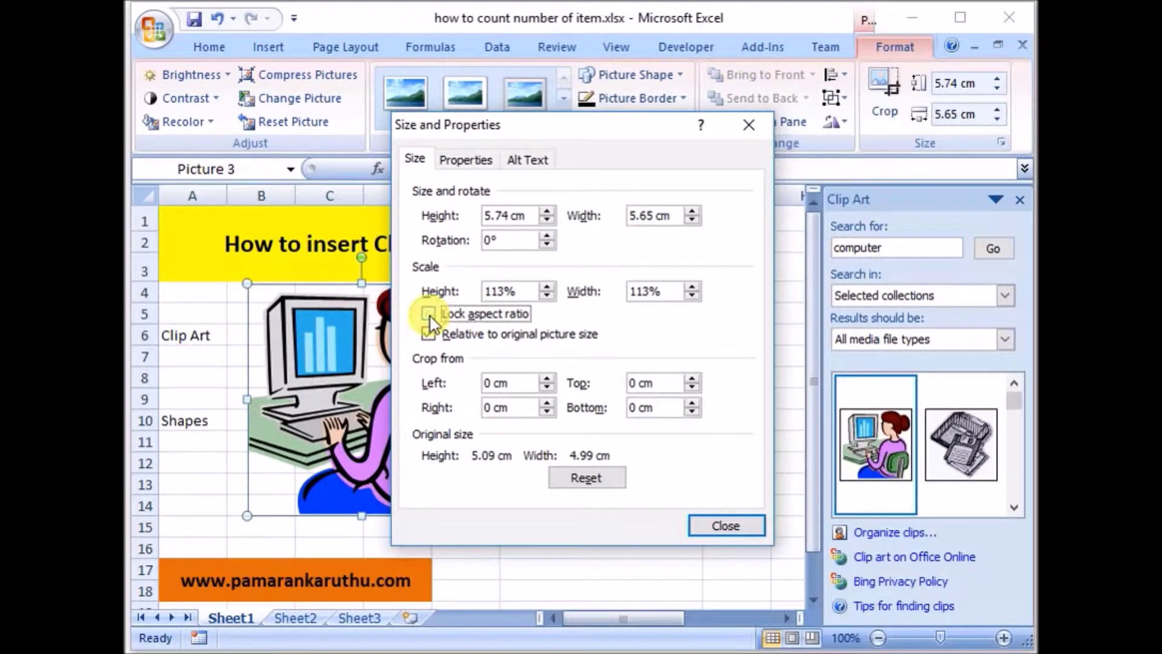
left_click(728, 524)
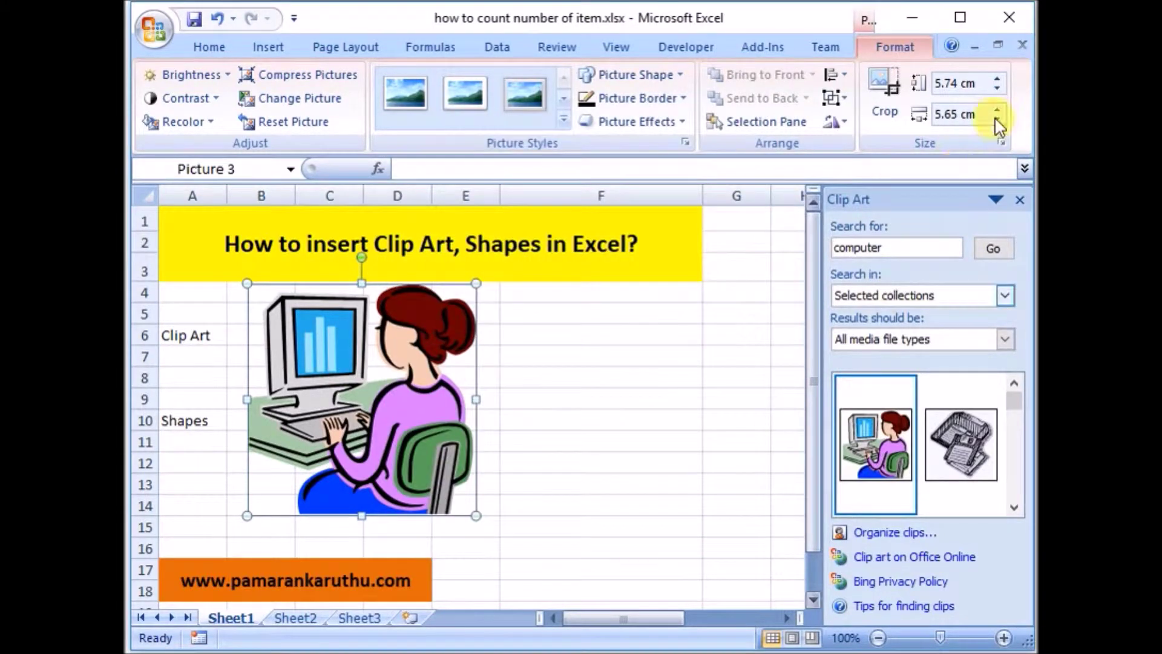
Set the picture's height to 3.74 cm while its width stays 5.65 cm.
left_click(948, 83)
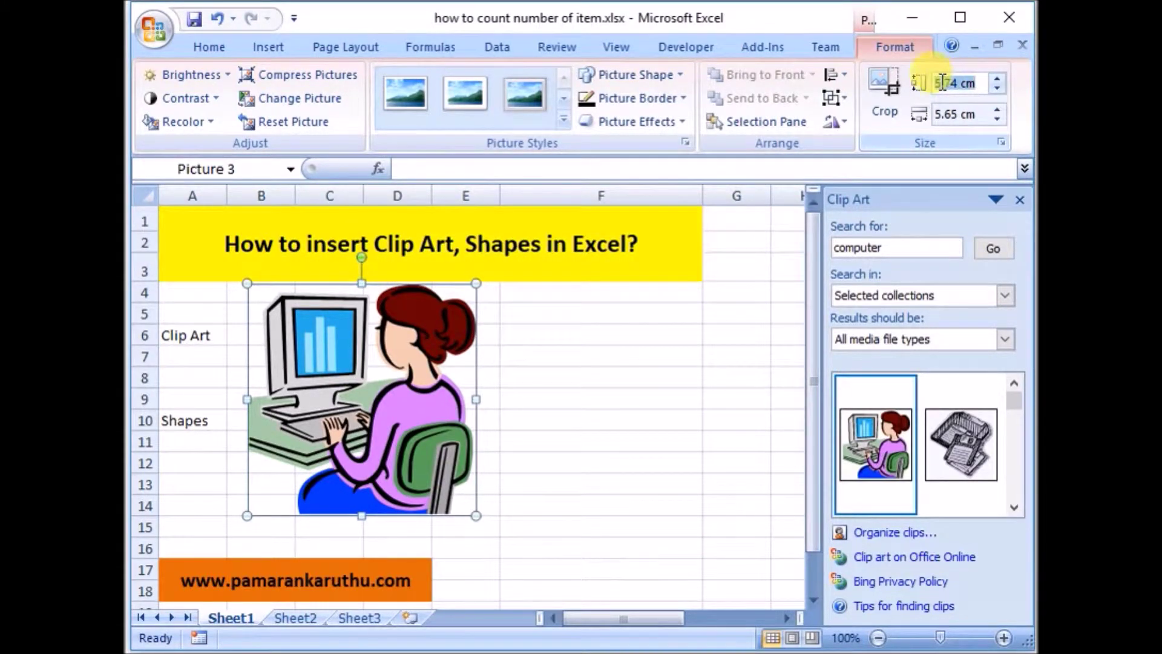
key("BackSpace")
key("BackSpace")
type("3")
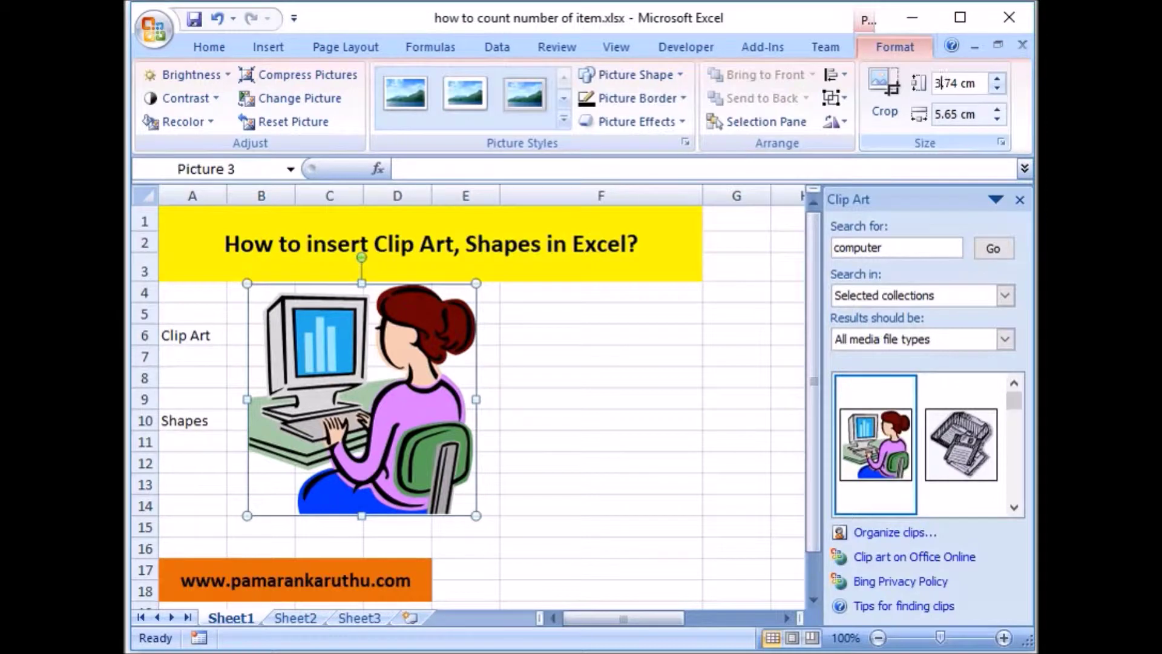
key("Return")
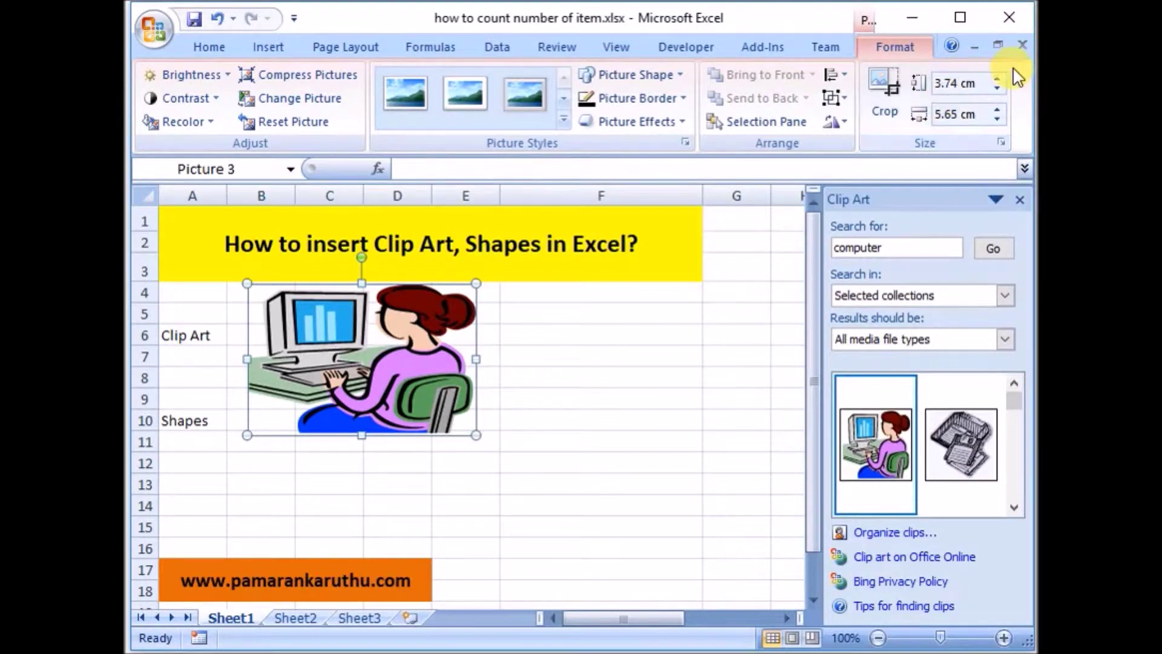
left_click(944, 83)
left_click(947, 114)
left_click(951, 82)
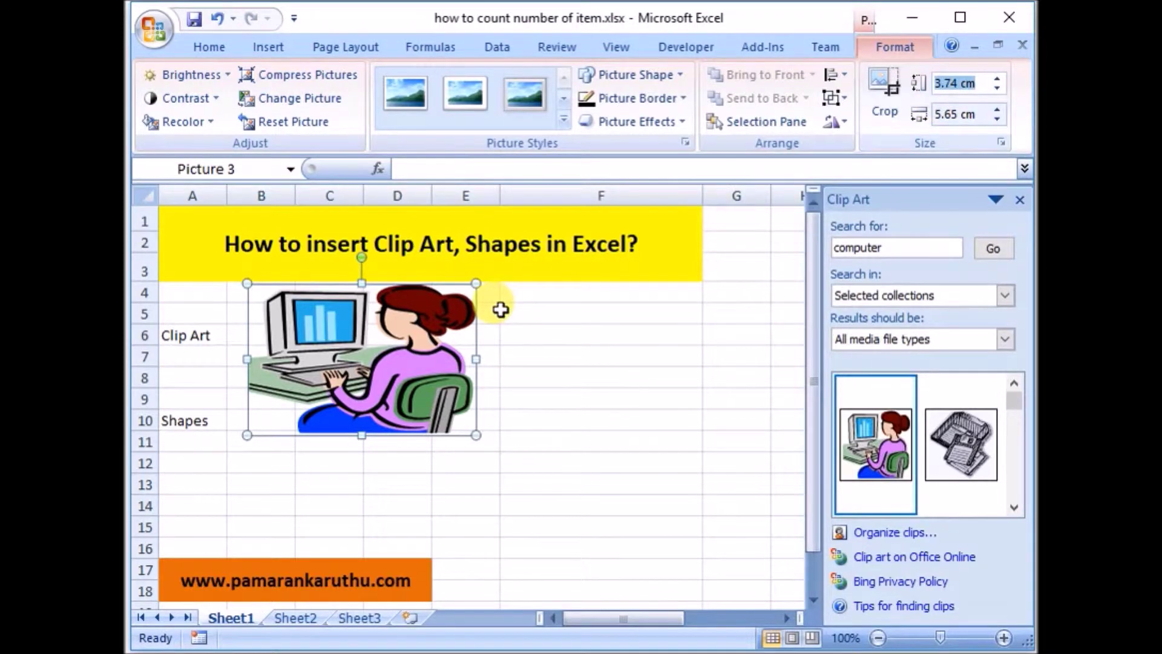
left_click(350, 379)
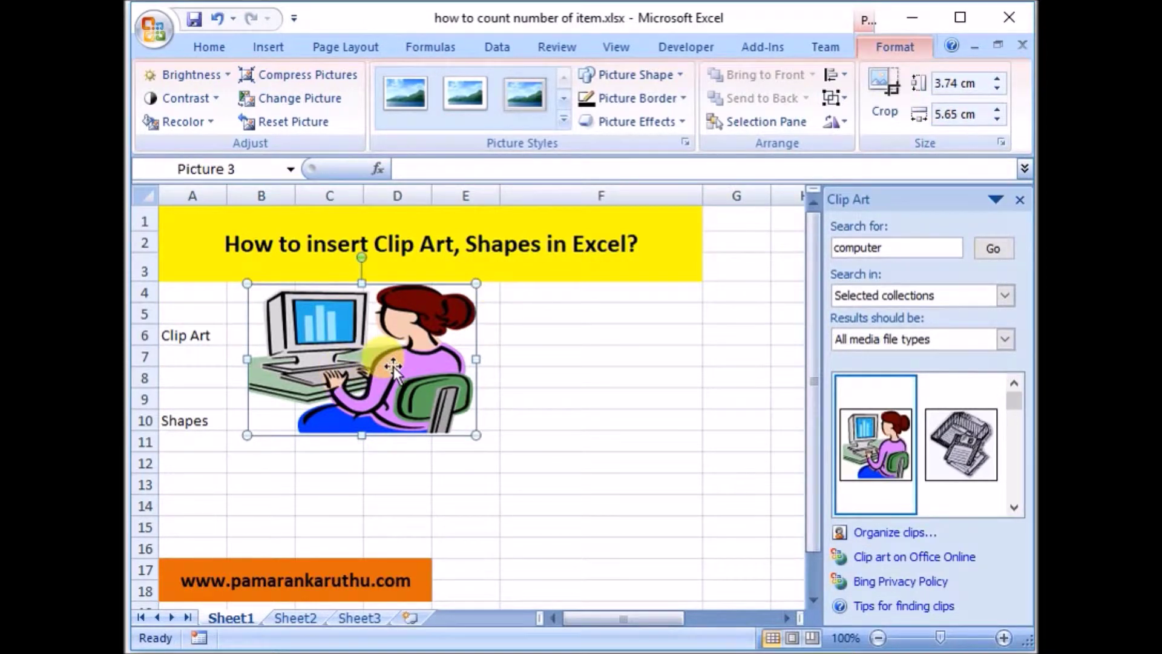
Give the clip art picture a red border.
left_click(681, 98)
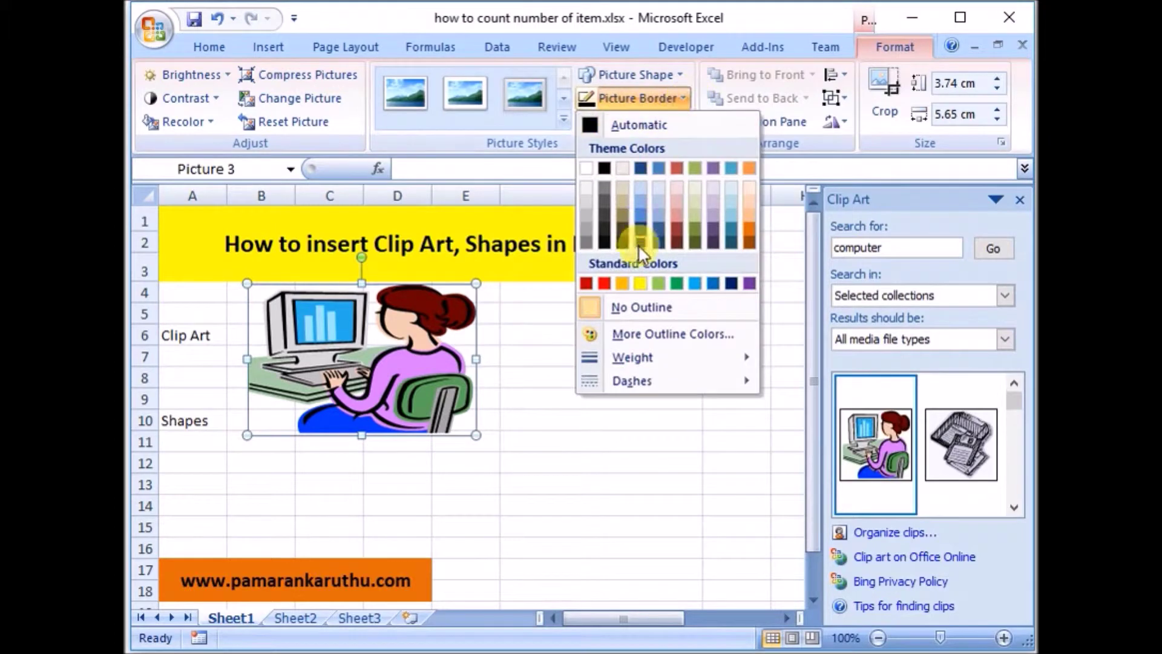
left_click(604, 283)
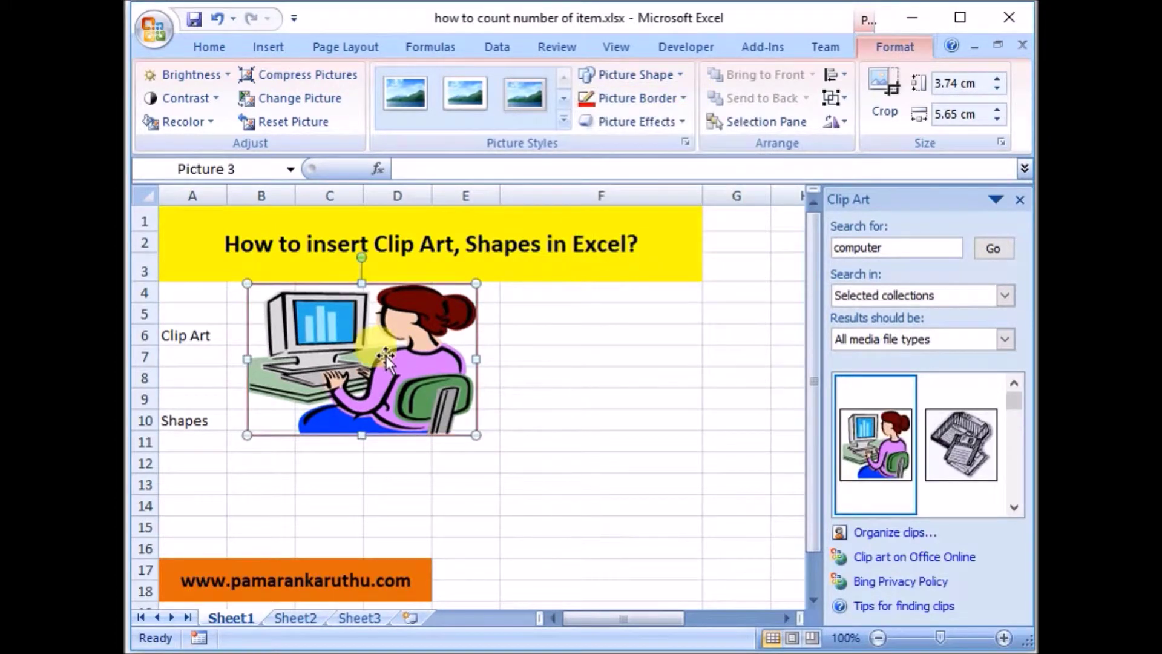
left_click(514, 372)
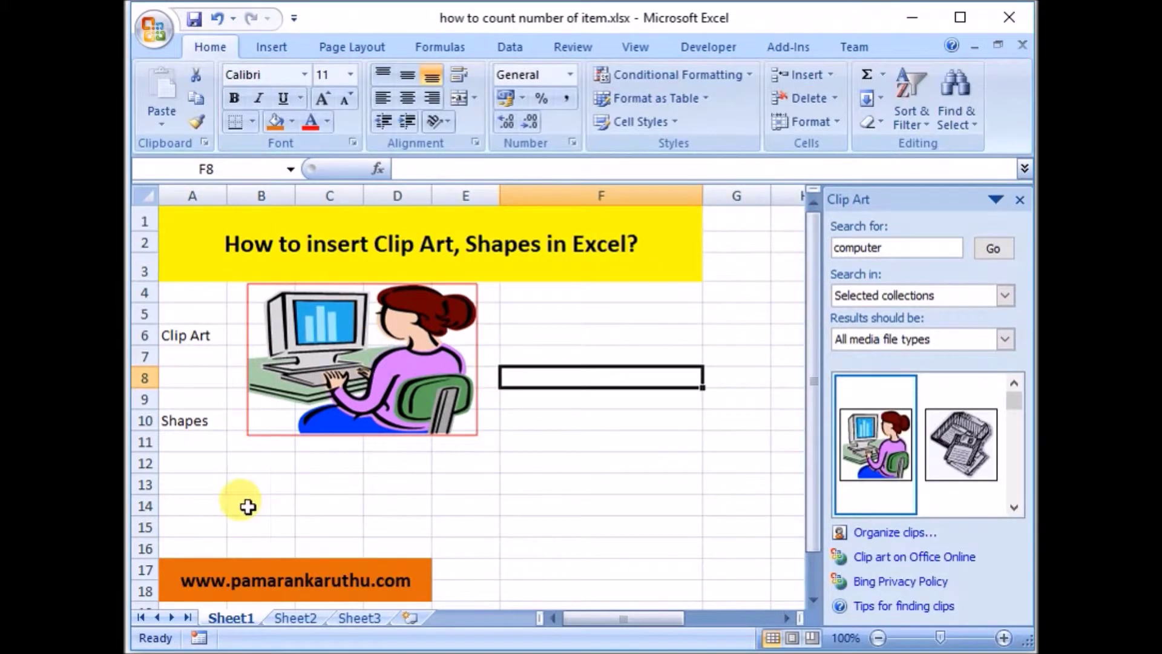
Move the Shapes label from cell A10 down to A13.
left_click(194, 434)
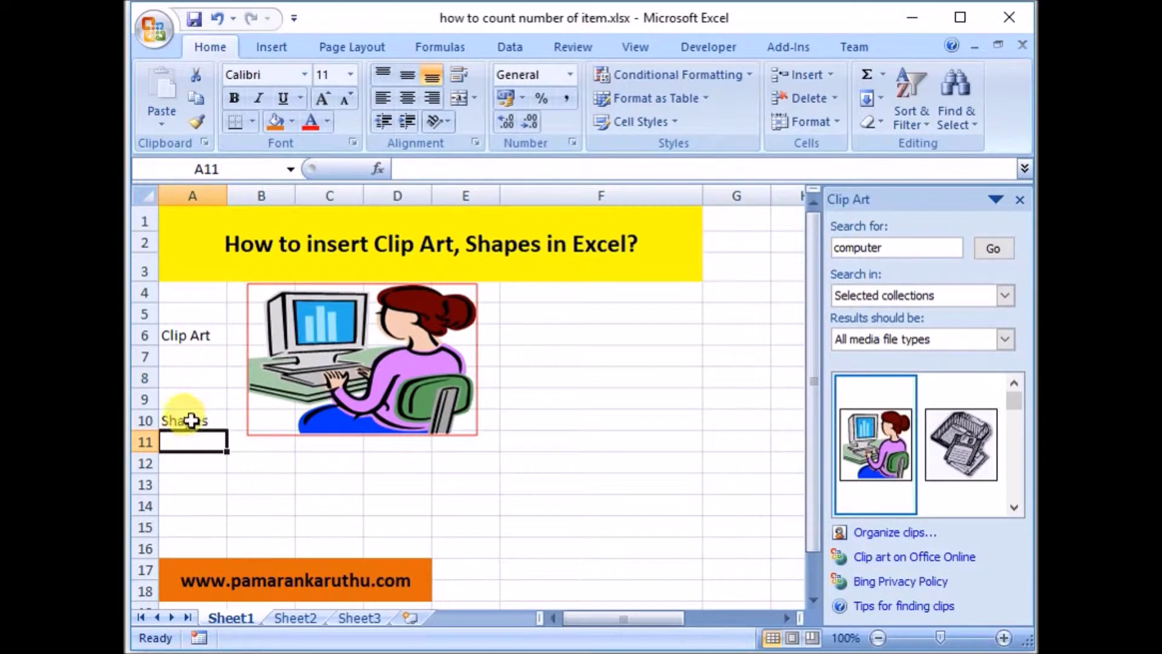
left_click(192, 420)
key("ctrl+c")
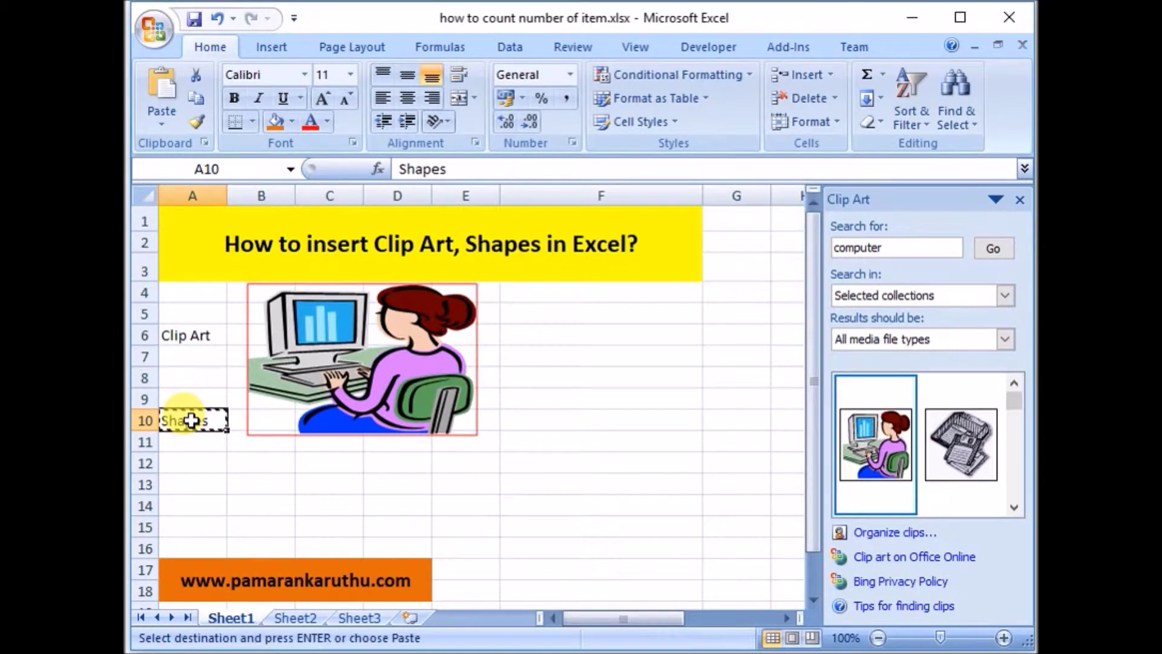
left_click(192, 487)
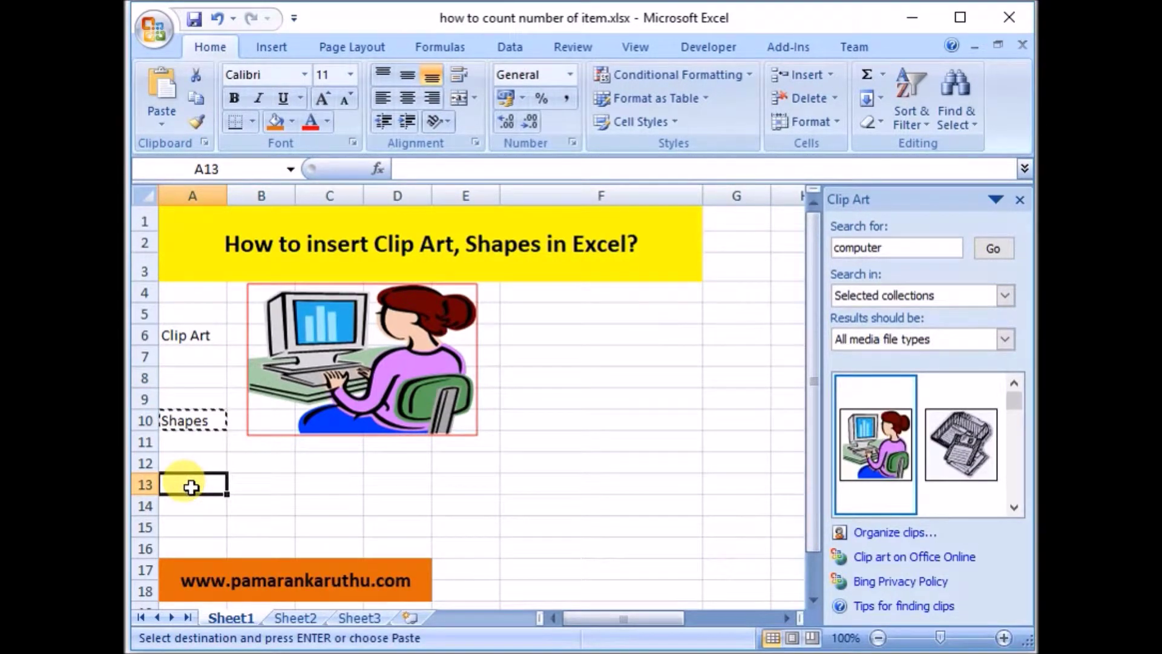
key("ctrl+v")
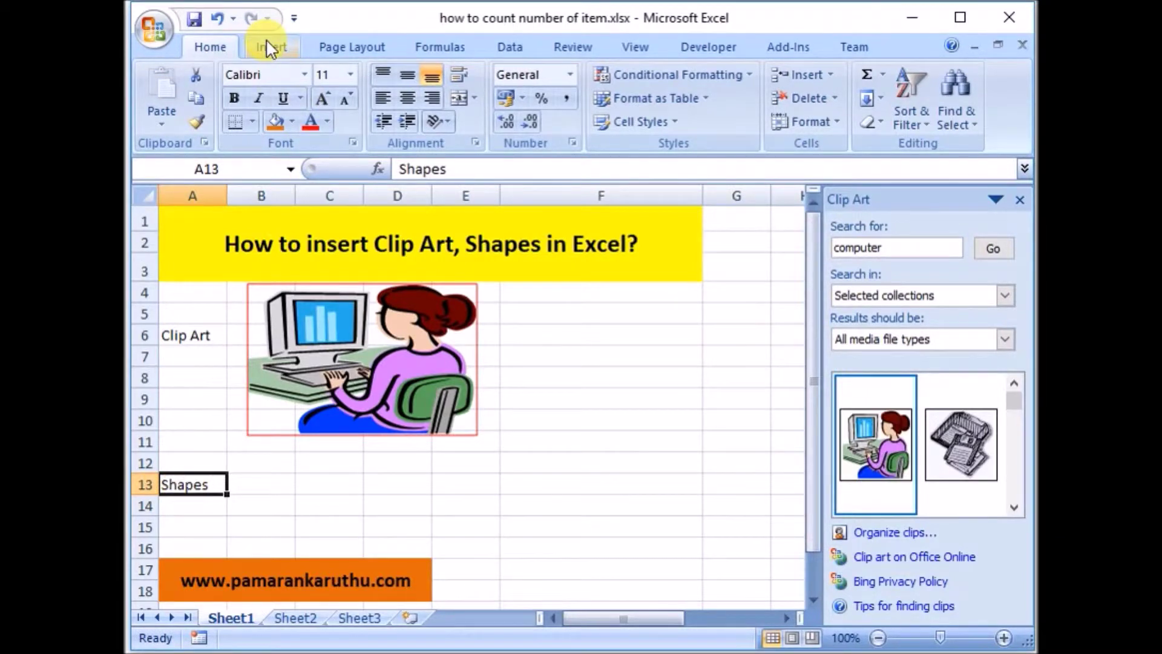
left_click(270, 46)
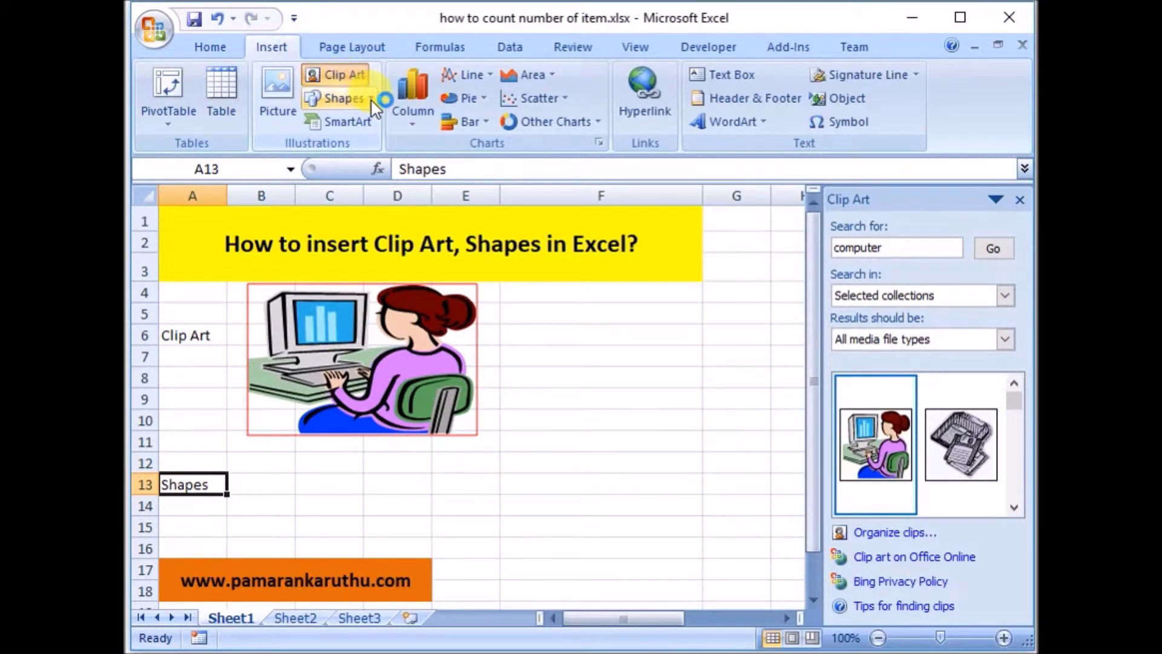
Draw a wide blue oval below the clip art, beside the Shapes label, reaching row 17.
left_click(370, 100)
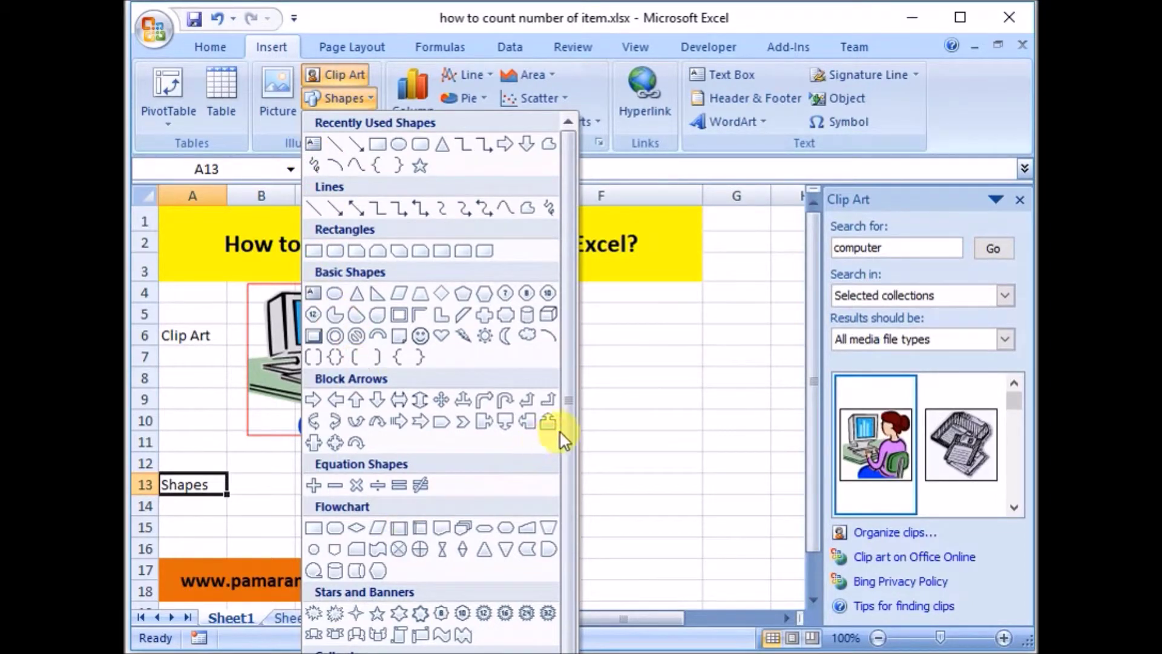
scroll(571, 430, "down", 1)
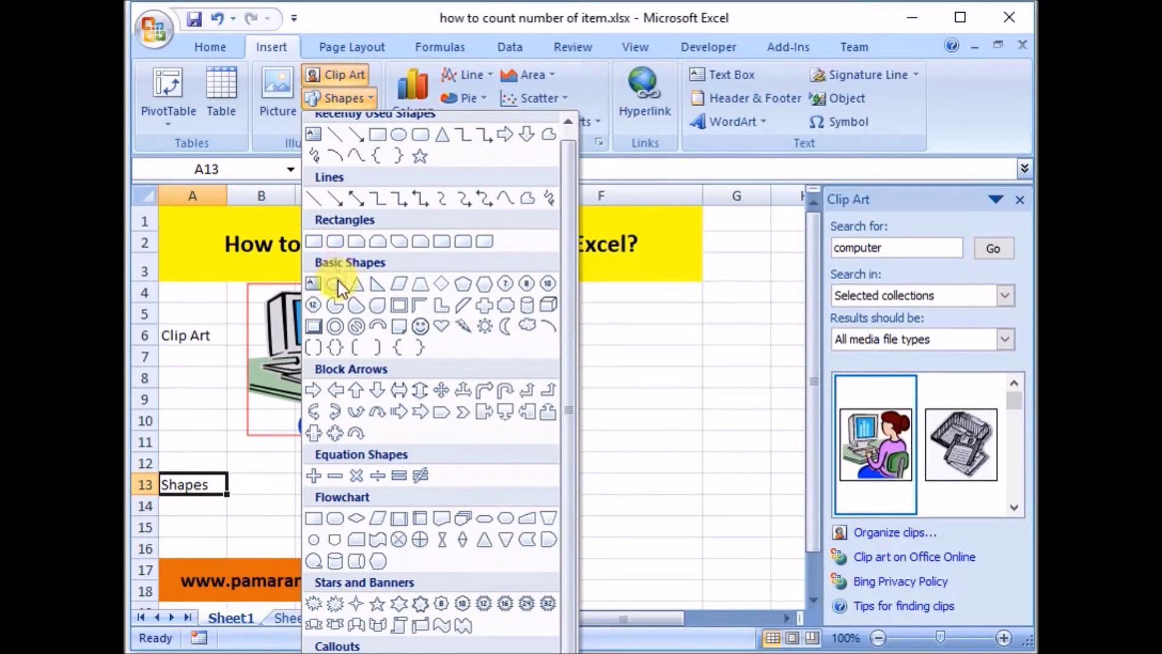
left_click(335, 283)
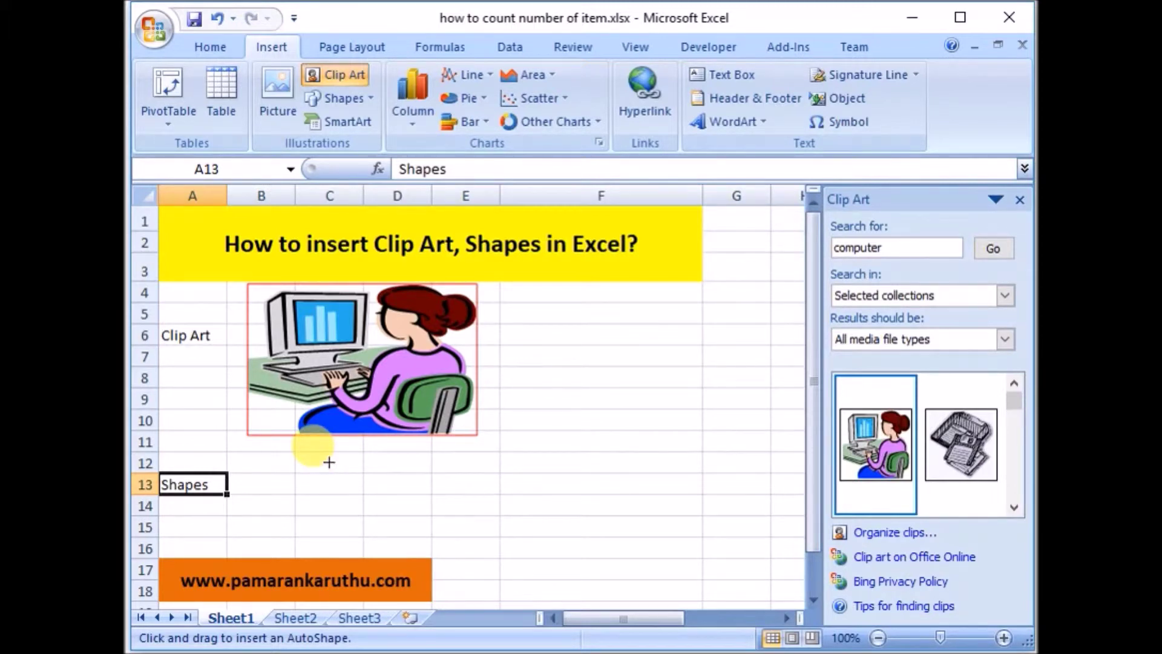
left_click_drag(329, 461, 441, 553)
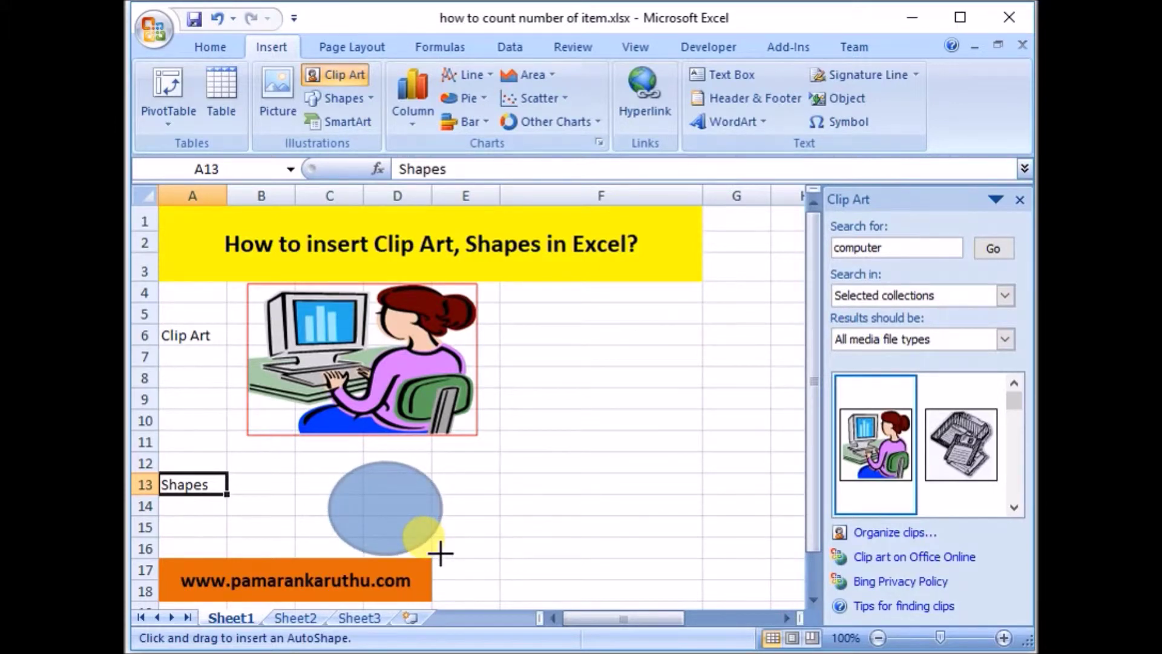
mouse_move(440, 553)
left_mouse_down()
mouse_move(573, 573)
mouse_move(552, 516)
mouse_move(635, 551)
mouse_move(456, 474)
mouse_move(696, 597)
mouse_move(598, 504)
mouse_move(646, 569)
left_mouse_up()
right_click(518, 506)
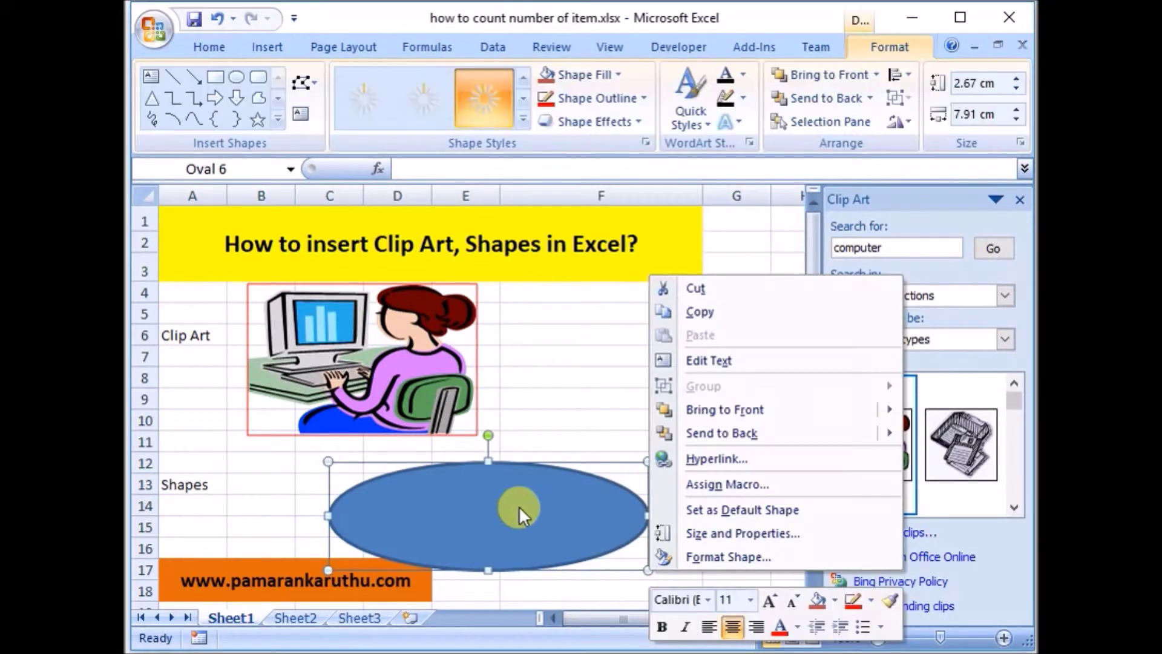
Drag the blue oval up and left so it spans rows 11 to 16 beside Shapes.
left_click(503, 494)
left_click_drag(472, 502, 384, 480)
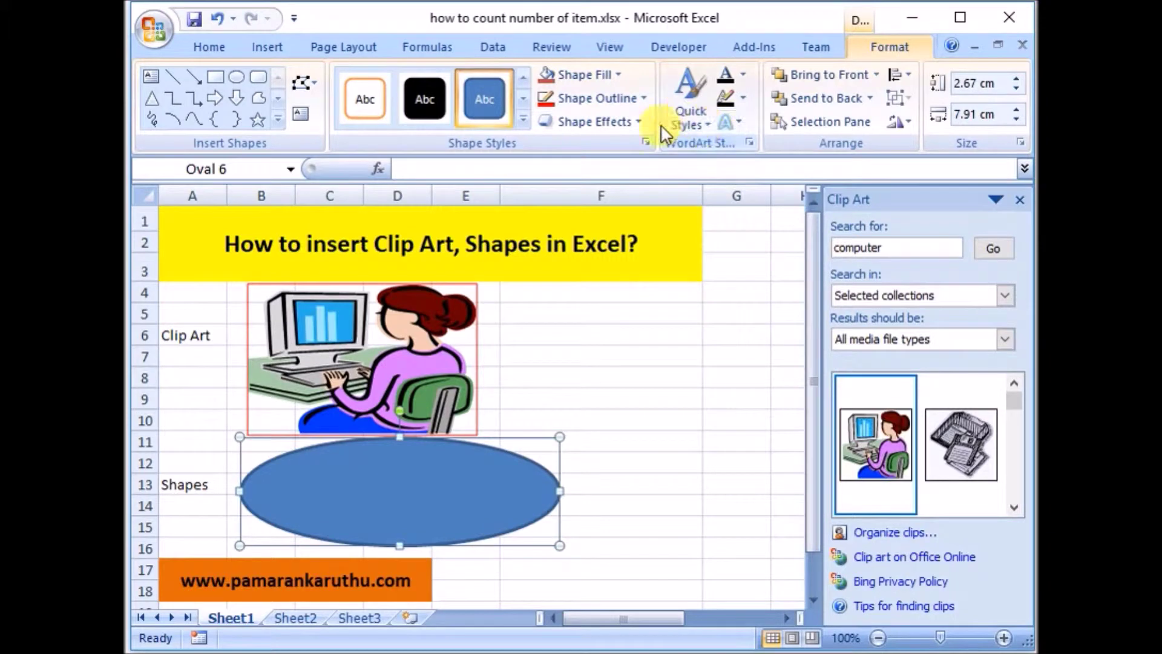
left_click(211, 48)
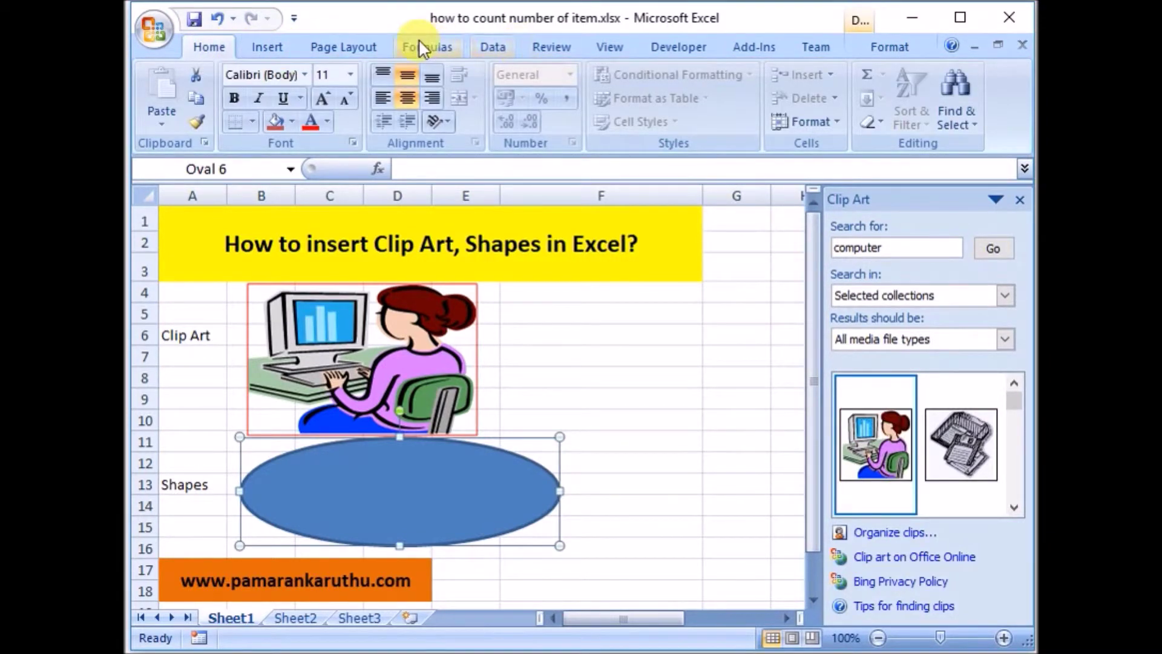
left_click(264, 44)
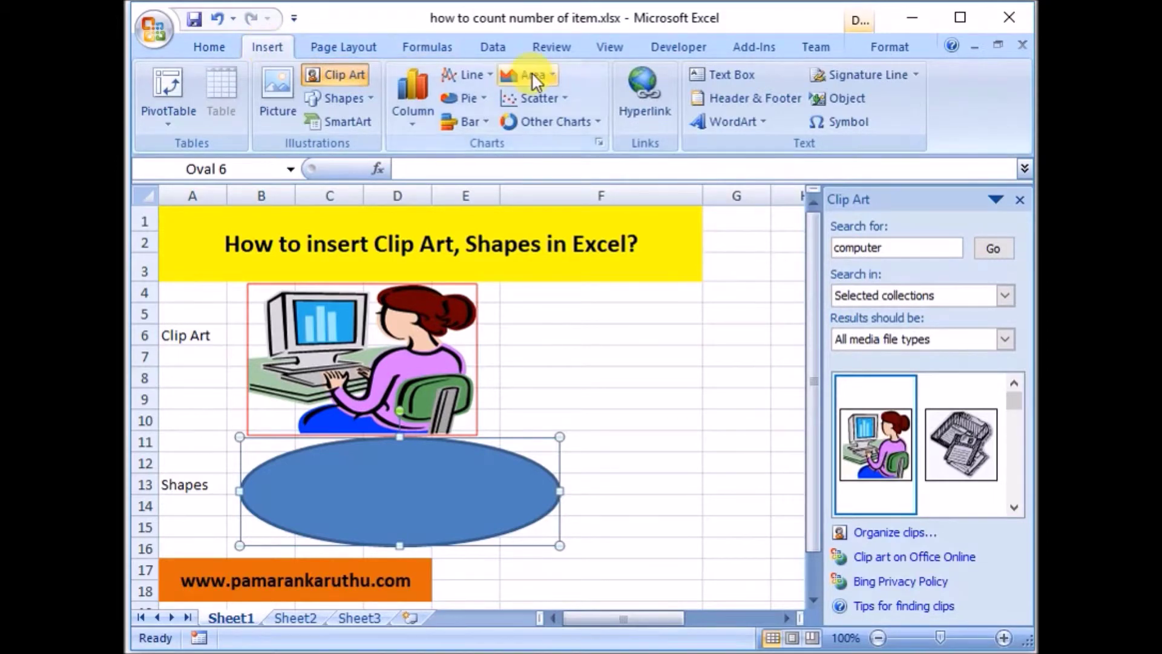
Draw a text box inside the blue oval and type 'hello' in it.
left_click(714, 76)
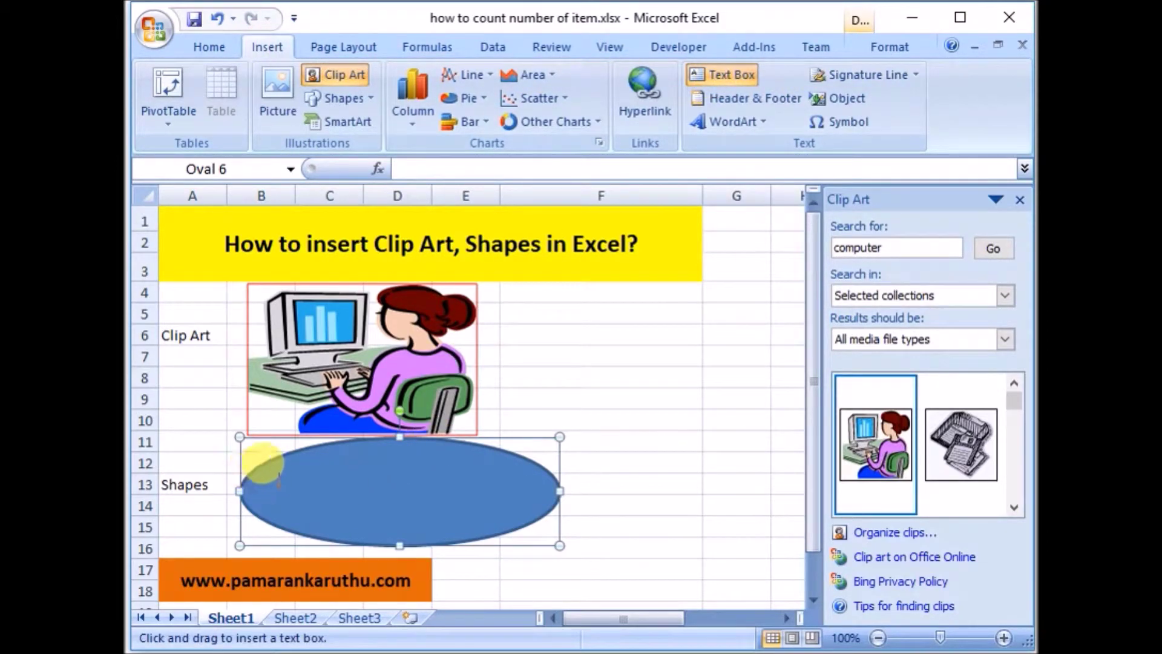
left_click_drag(283, 482, 522, 527)
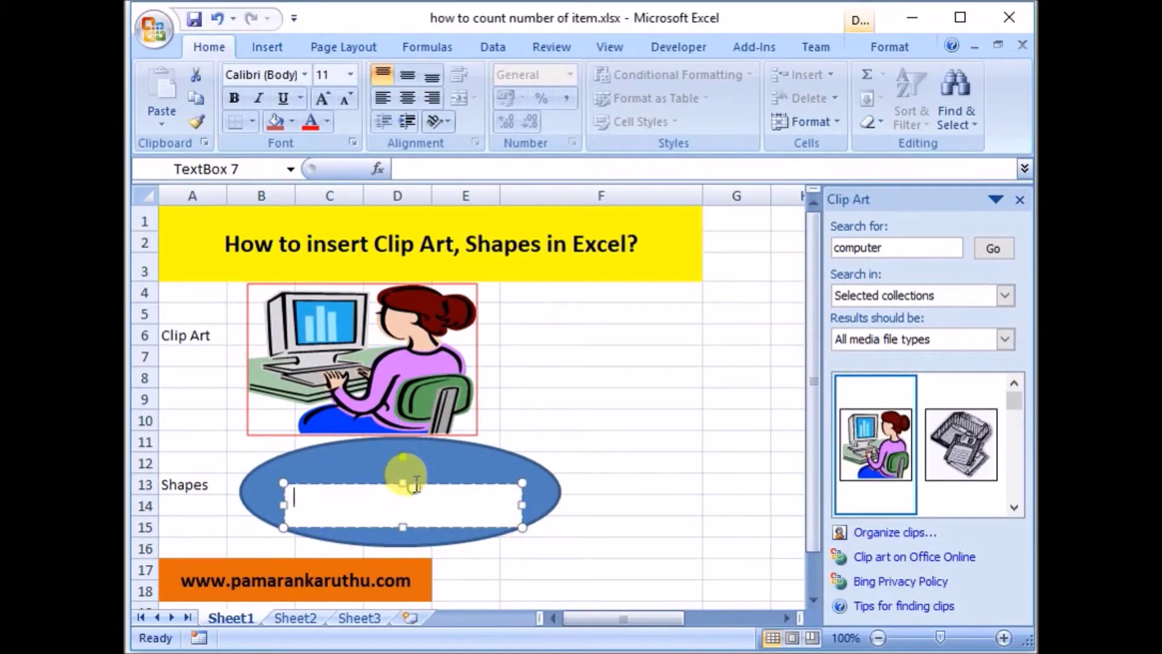
left_click_drag(414, 482, 418, 470)
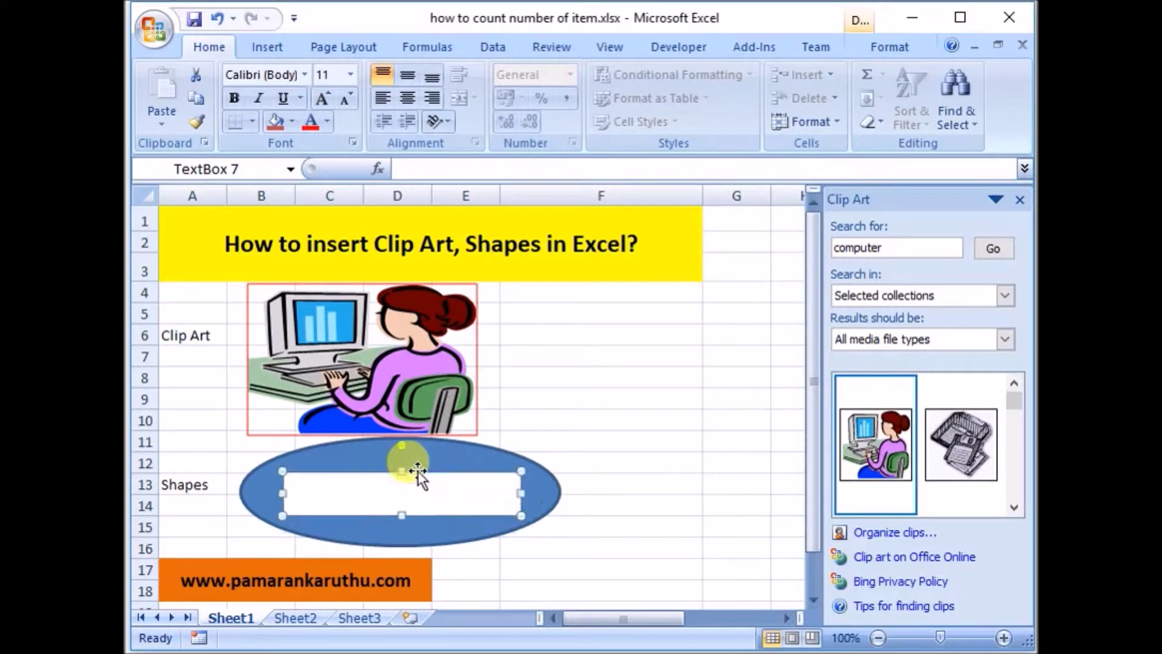
left_click(408, 492)
type("hello")
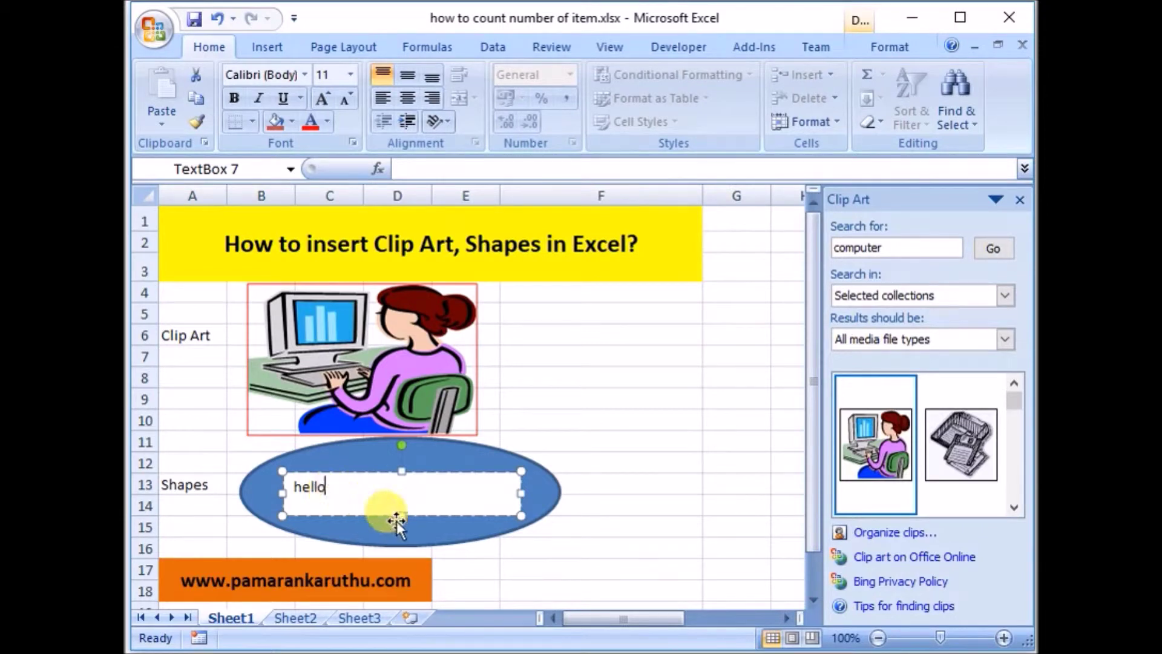
left_click(394, 519)
Fill the 'hello' text box with red.
left_click(350, 504)
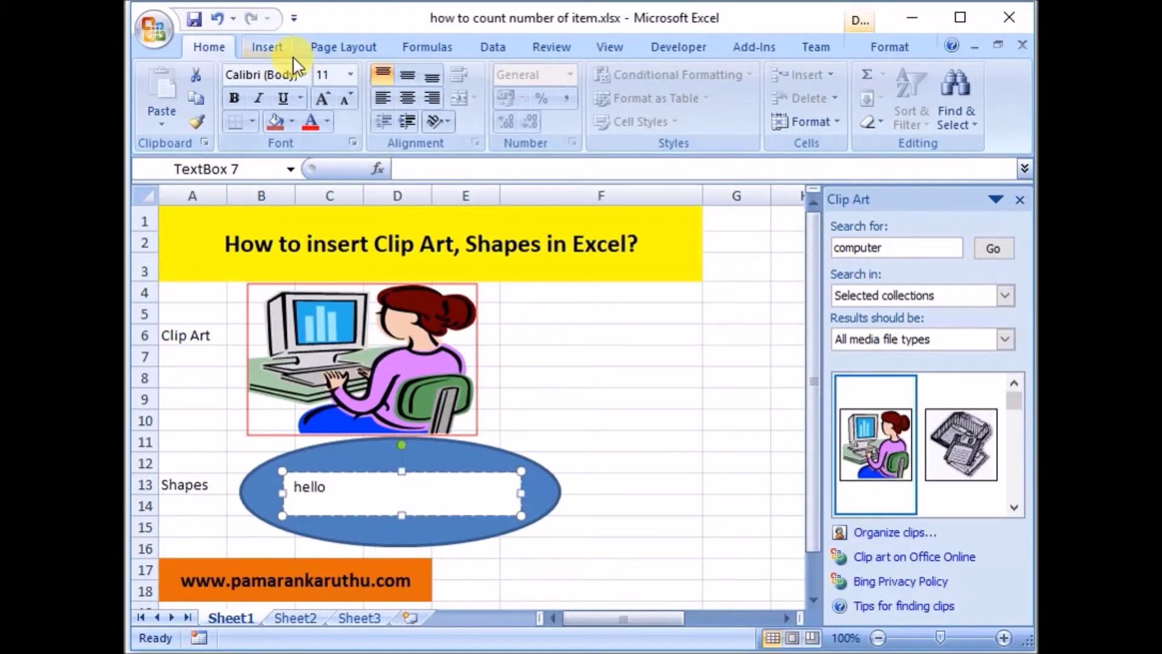
left_click(274, 118)
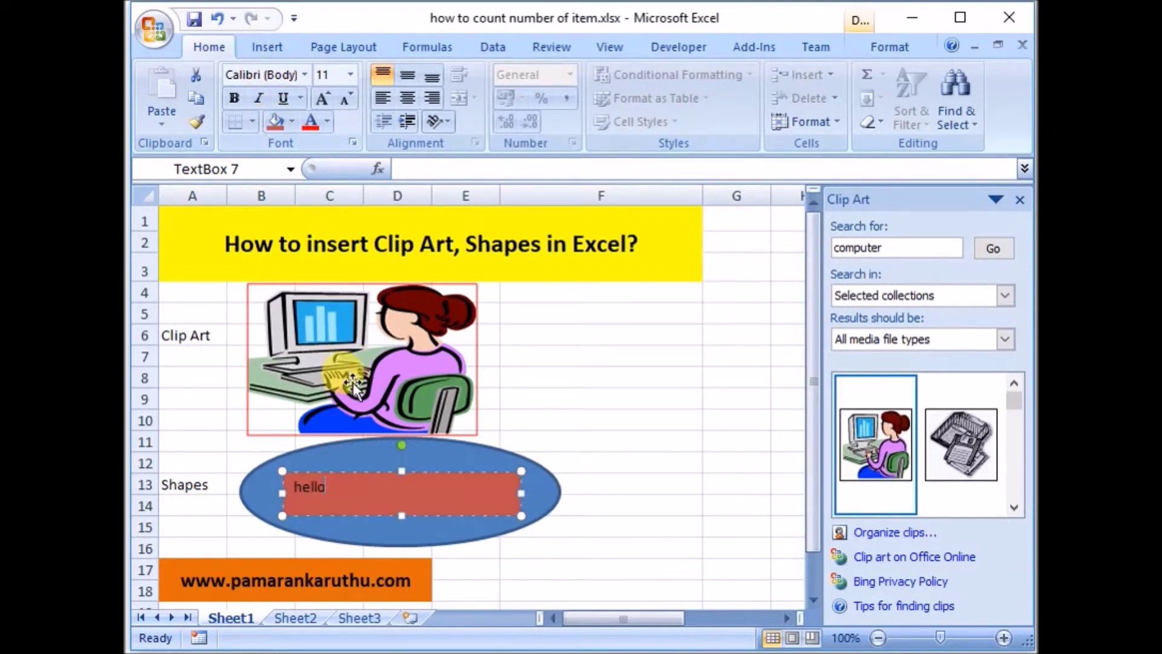
left_click(594, 485)
left_click(531, 446)
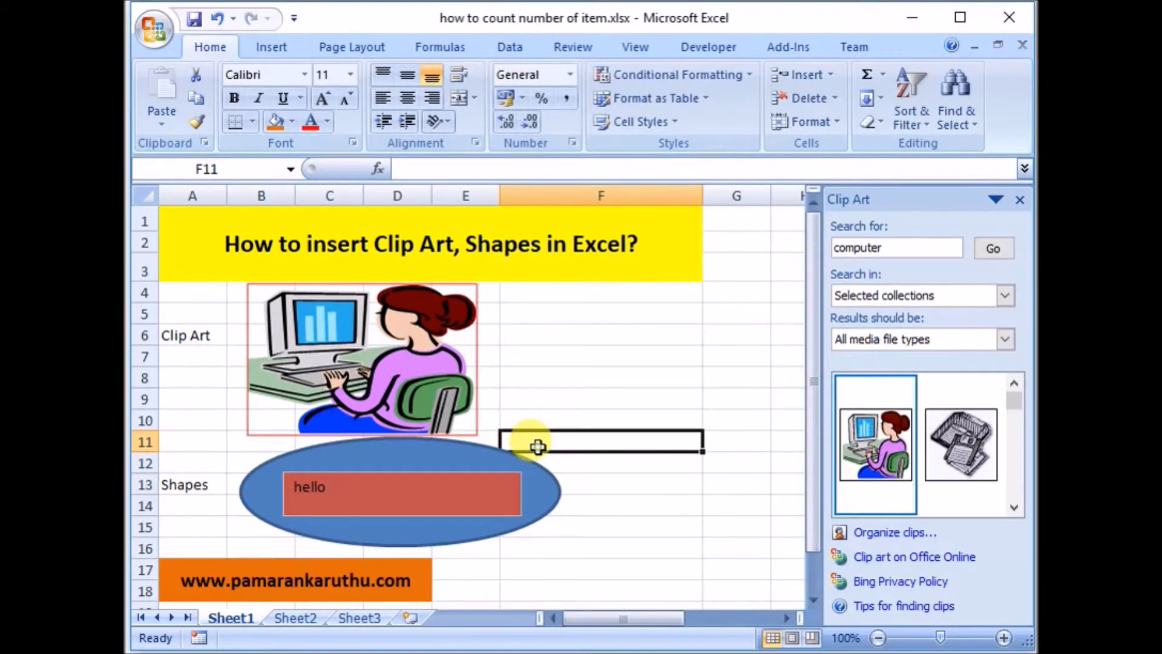
left_click(376, 466)
left_click(358, 328)
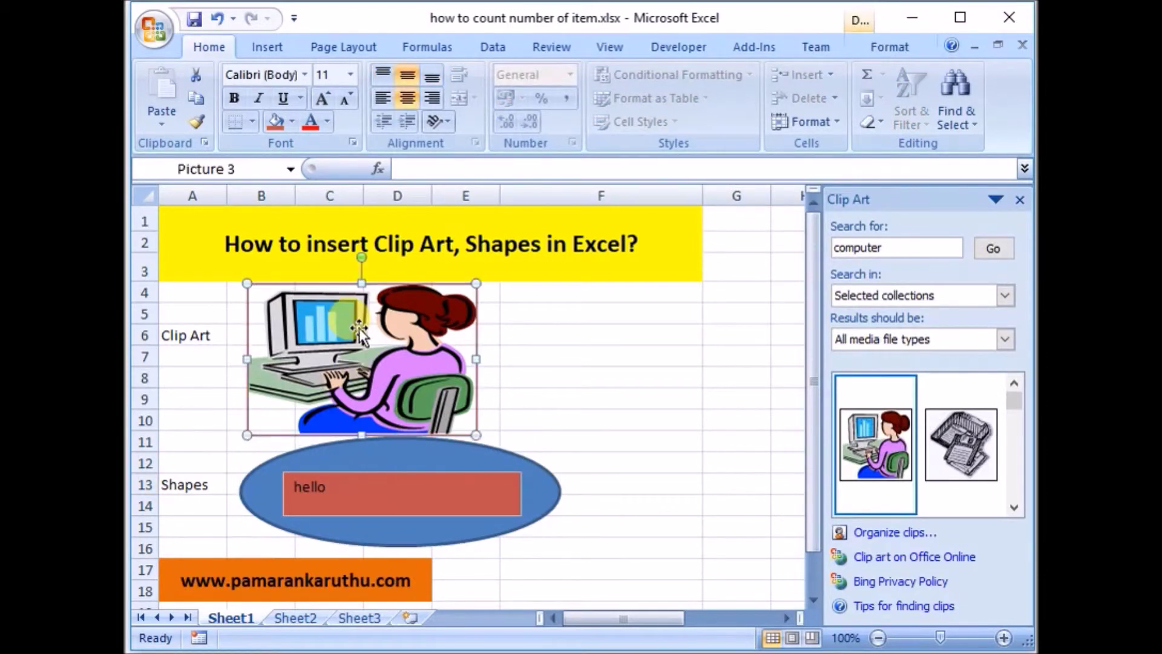
left_click(397, 447)
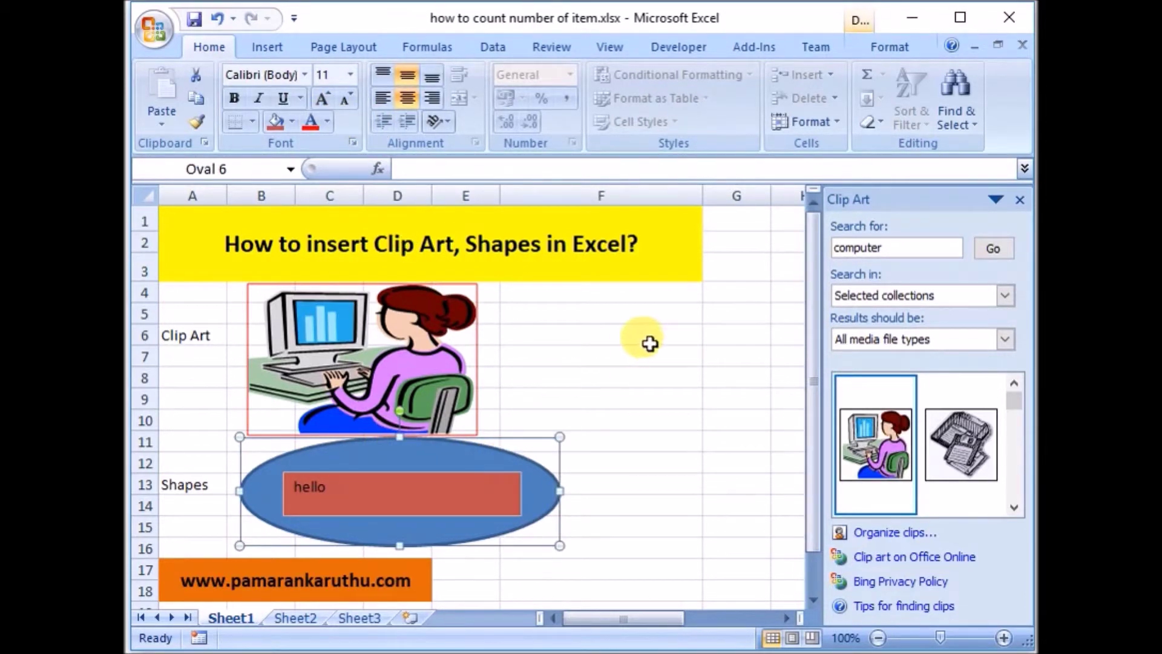
left_click(649, 378)
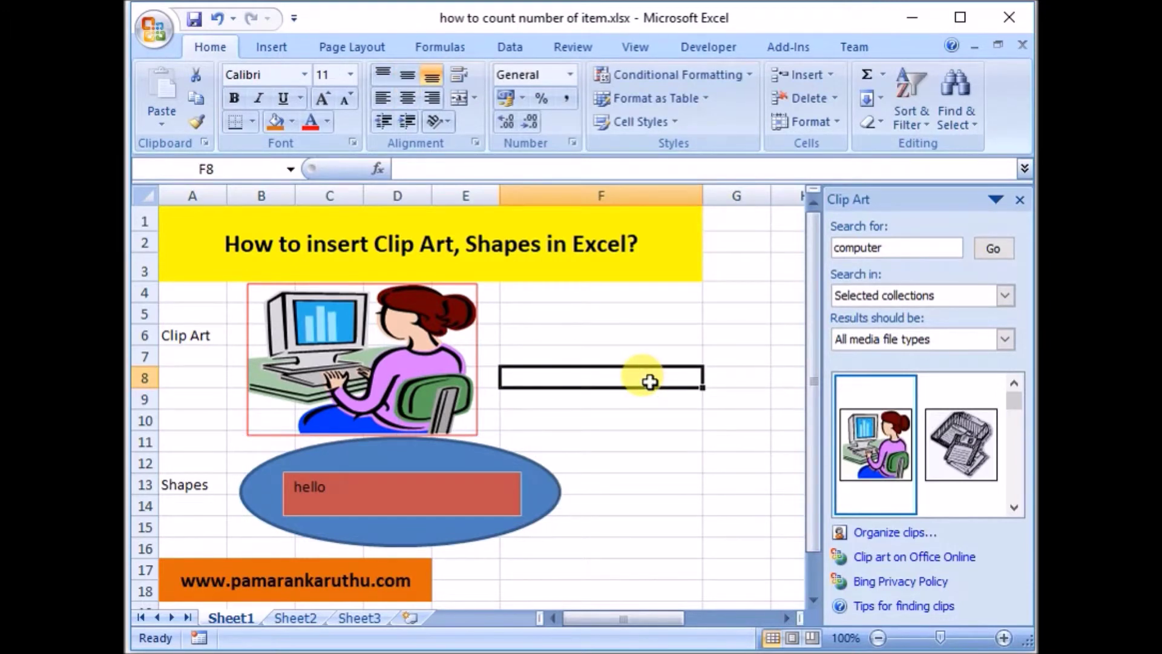